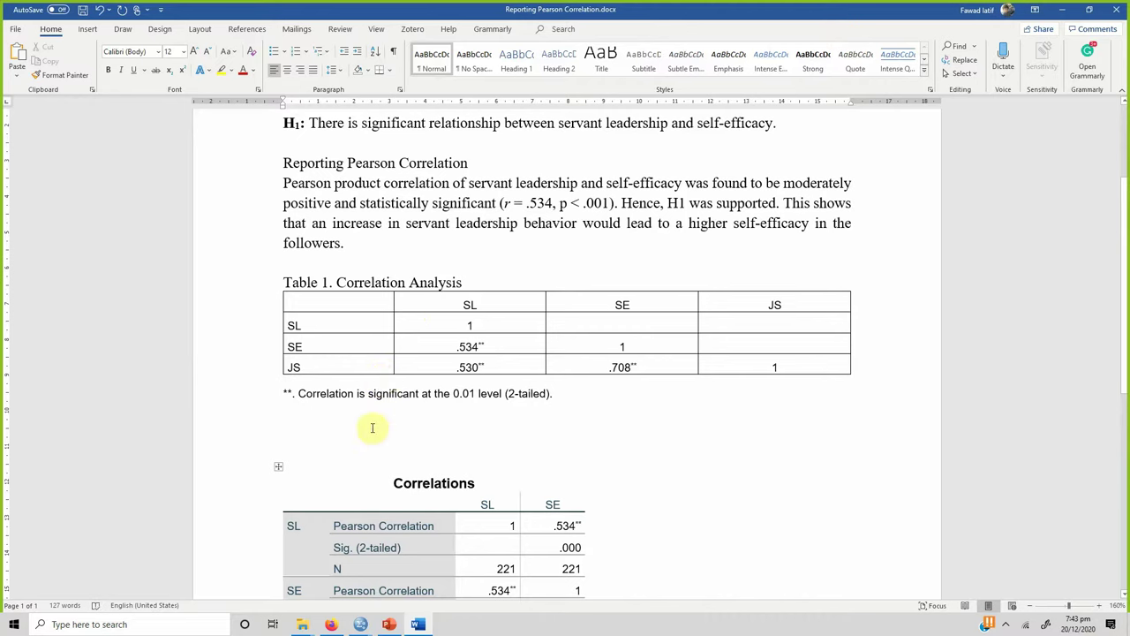
- Remove the blank line above the Correlations table and review the Pearson correlation paragraph's coefficient, significance and hypothesis wording
key(BackSpace)
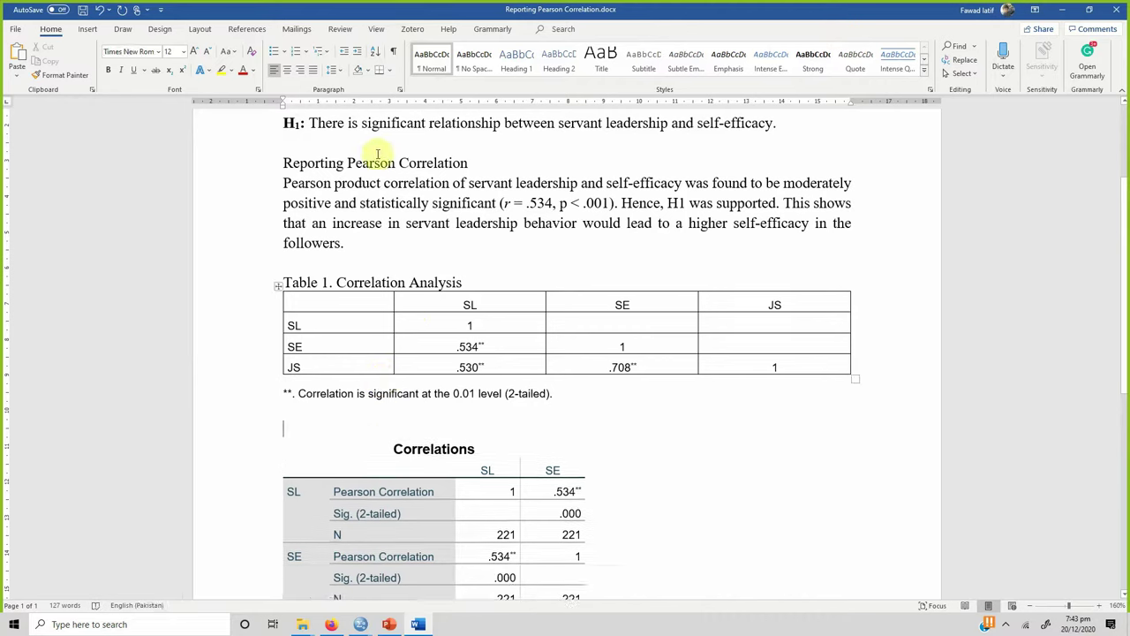
drag(282, 184, 488, 203)
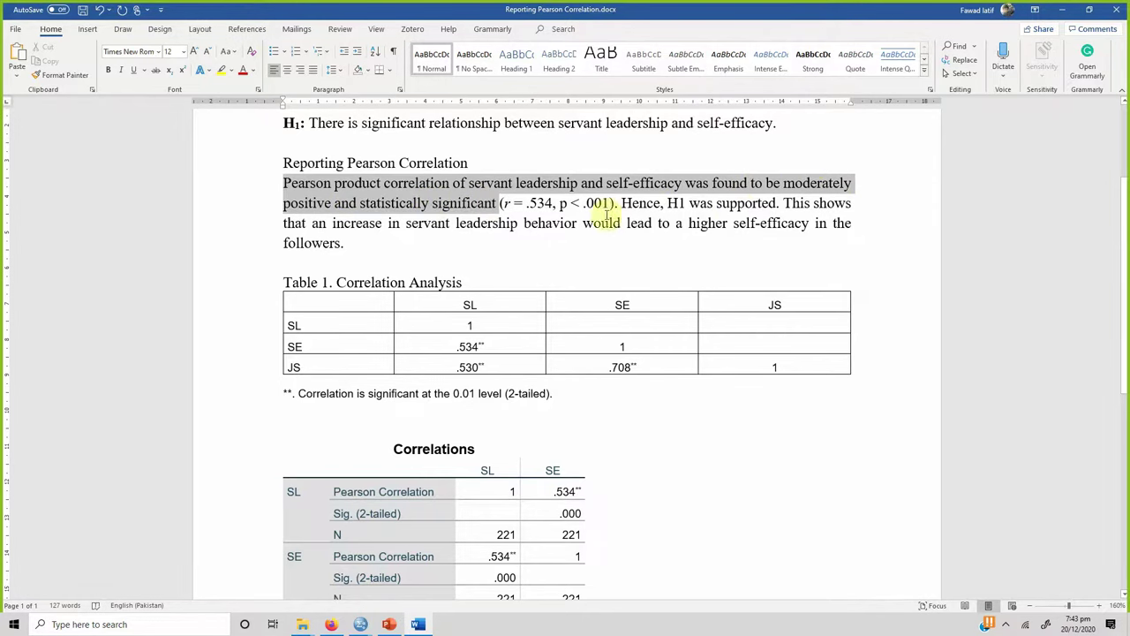
click(765, 183)
drag(784, 183, 610, 203)
click(513, 204)
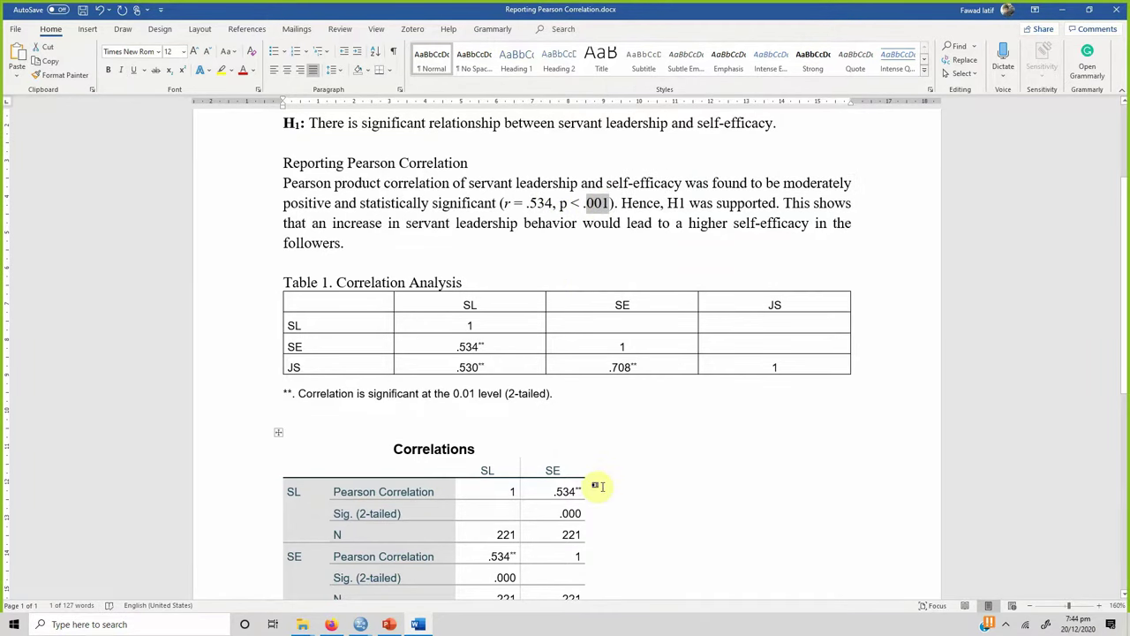
scroll(530, 495, down, 3)
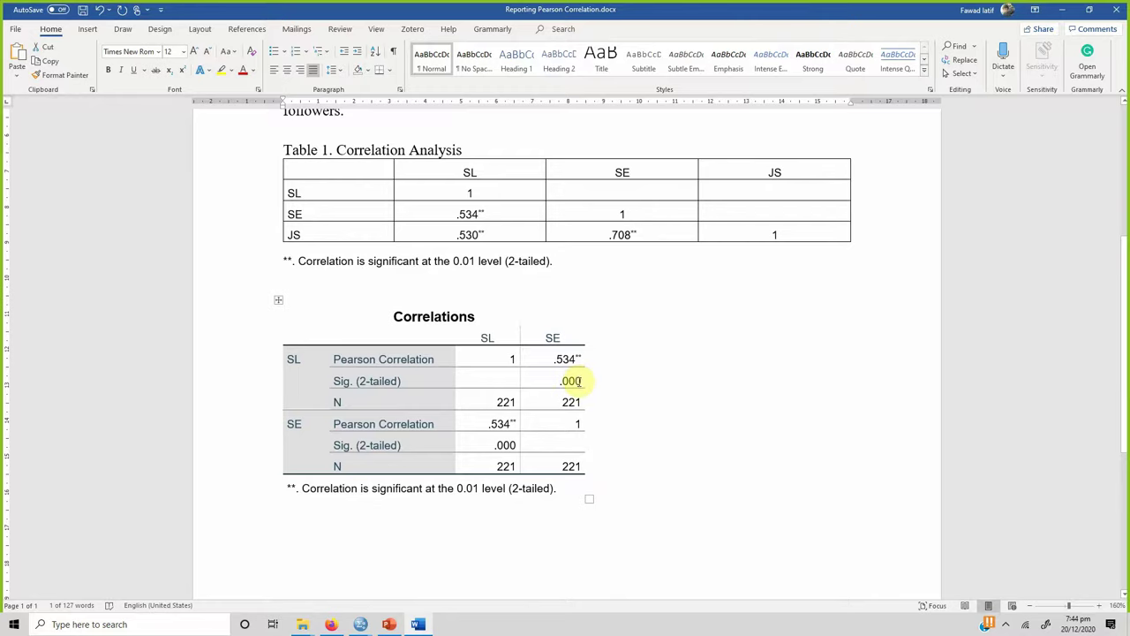
scroll(581, 381, up, 3)
drag(622, 203, 778, 204)
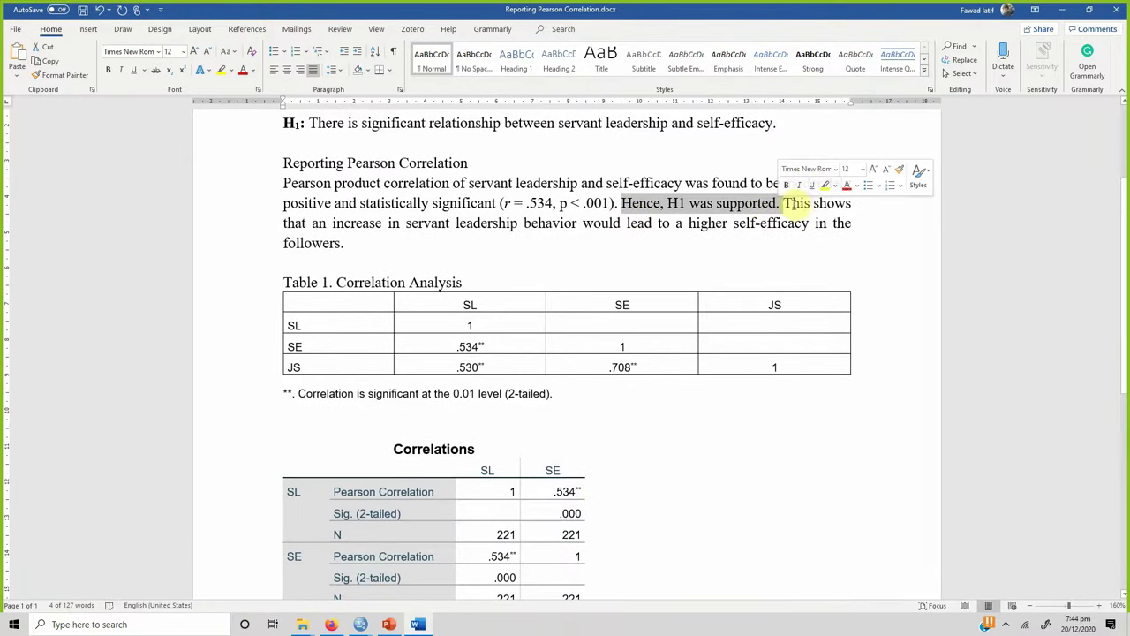
click(795, 204)
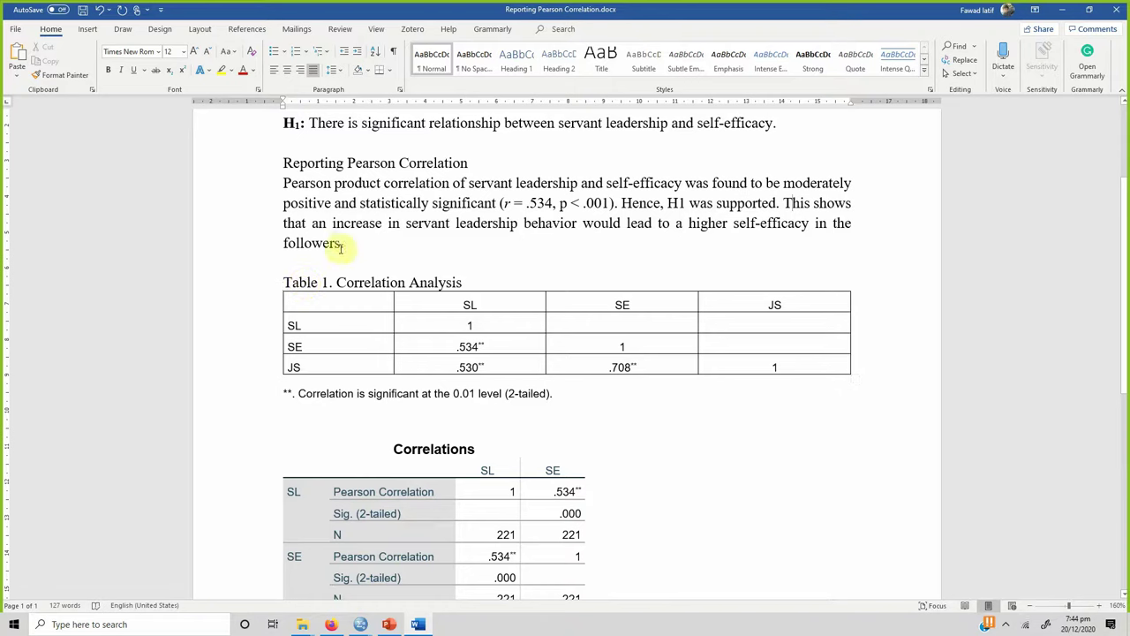
- Delete the pasted two-variable Correlations output table below Table 1
scroll(429, 341, down, 1)
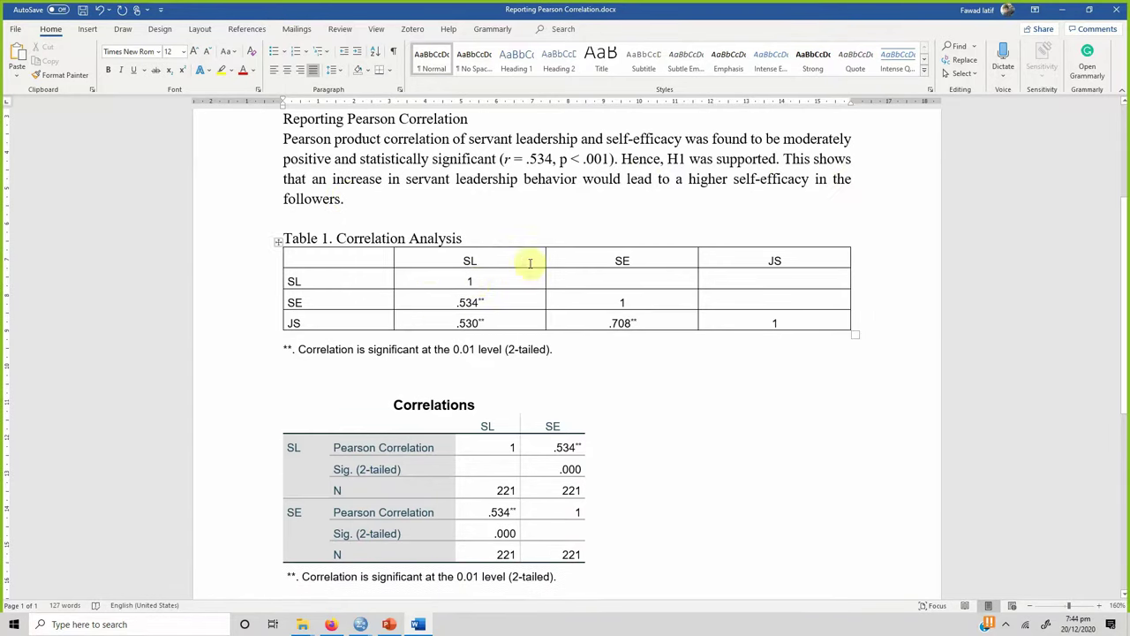
click(277, 390)
key(BackSpace)
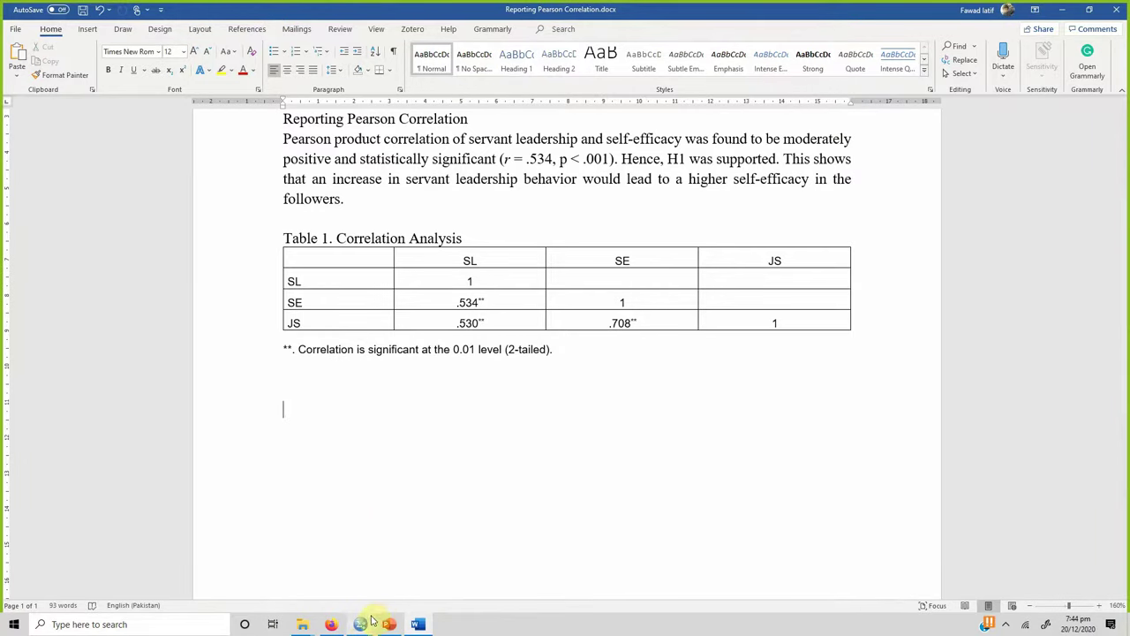
- Switch to SPSS and run a two-tailed Pearson bivariate correlation with JS and LS added to SL and SE
mouse_move(362, 624)
click(402, 588)
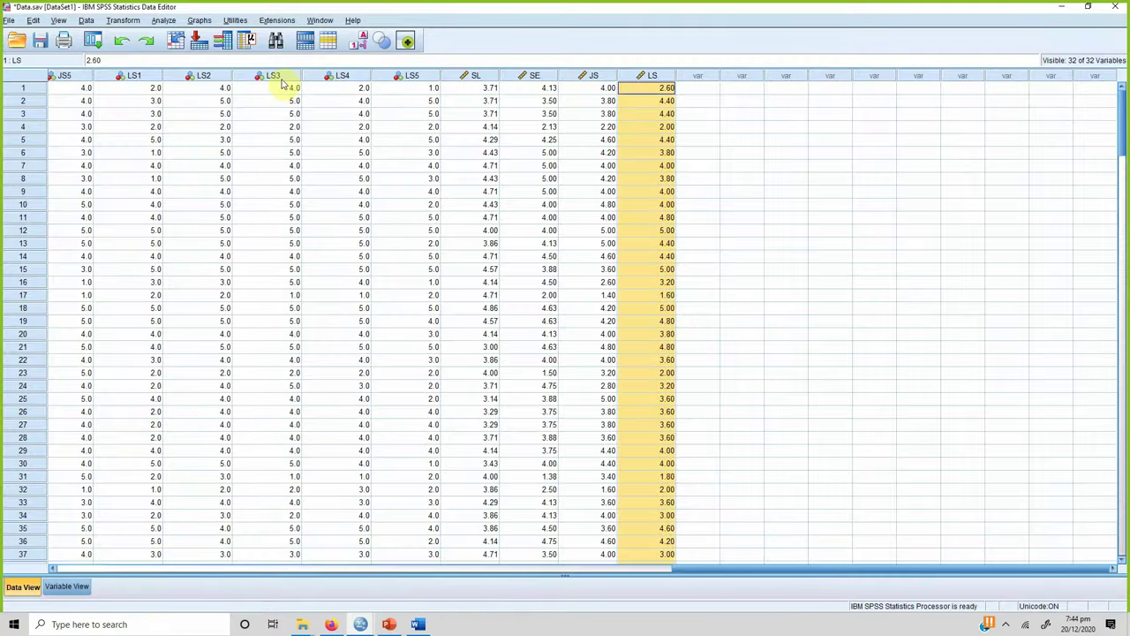
click(167, 21)
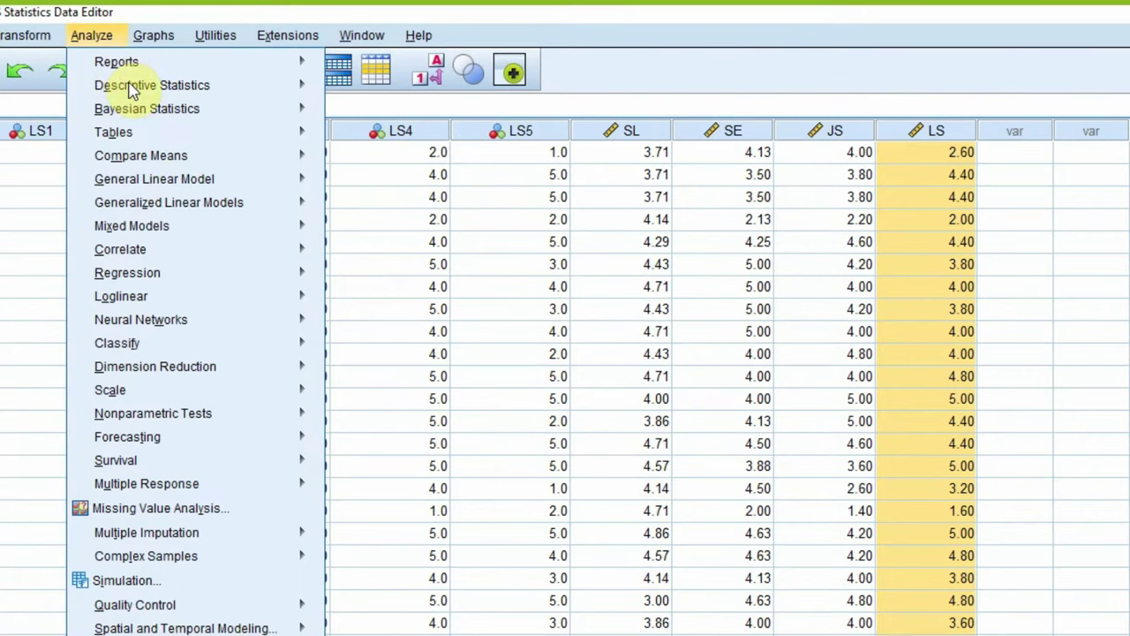
mouse_move(162, 253)
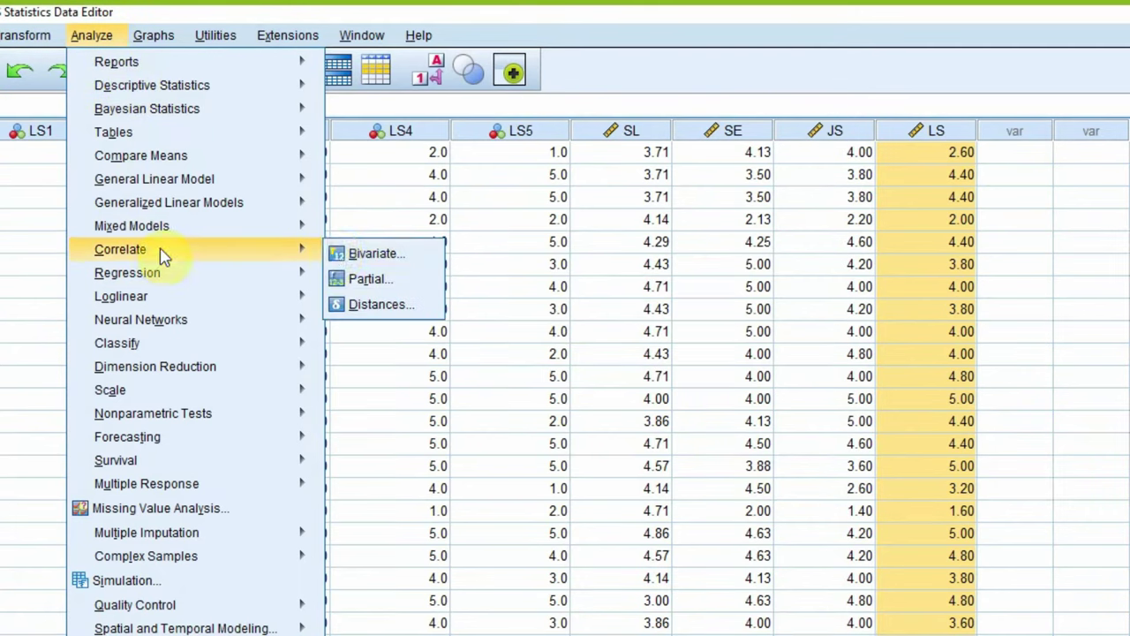
click(427, 256)
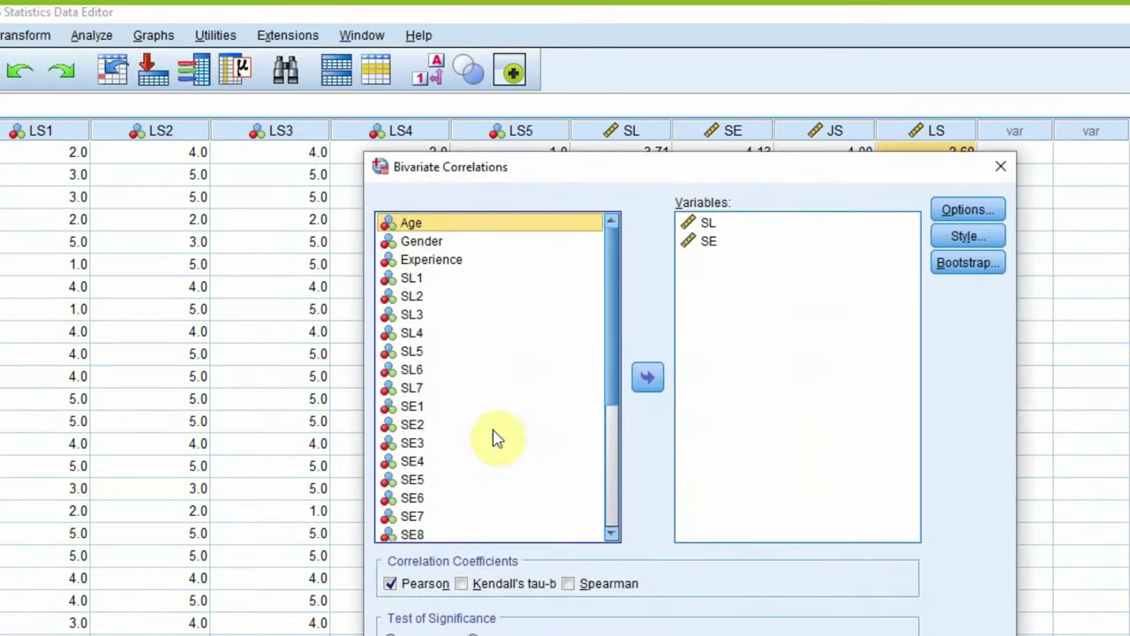
click(615, 451)
drag(407, 530, 406, 514)
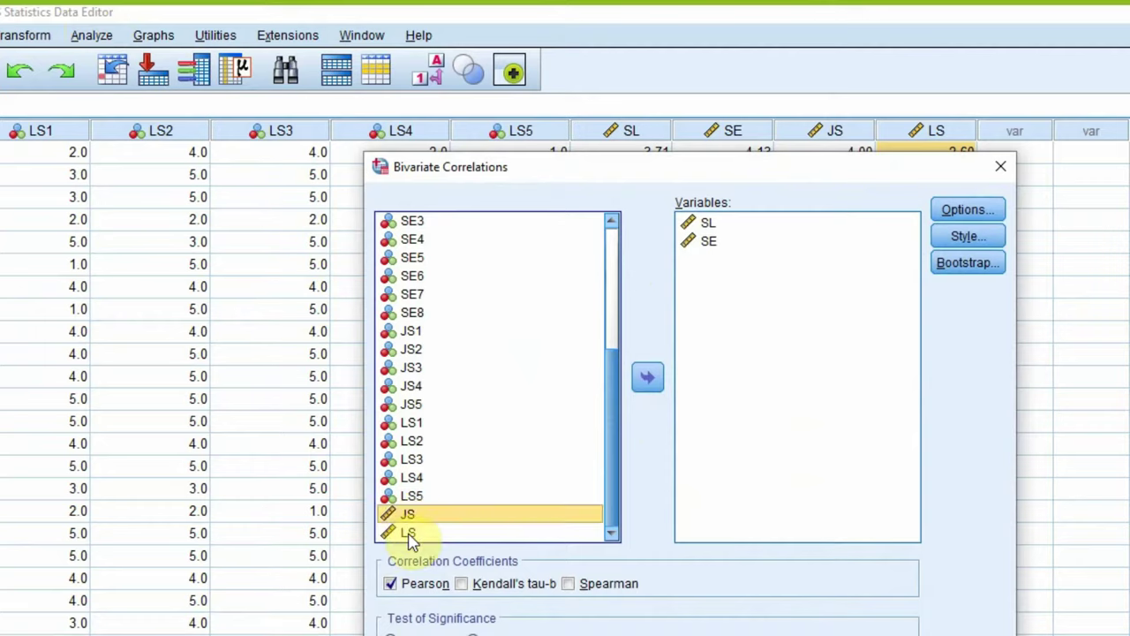
click(648, 378)
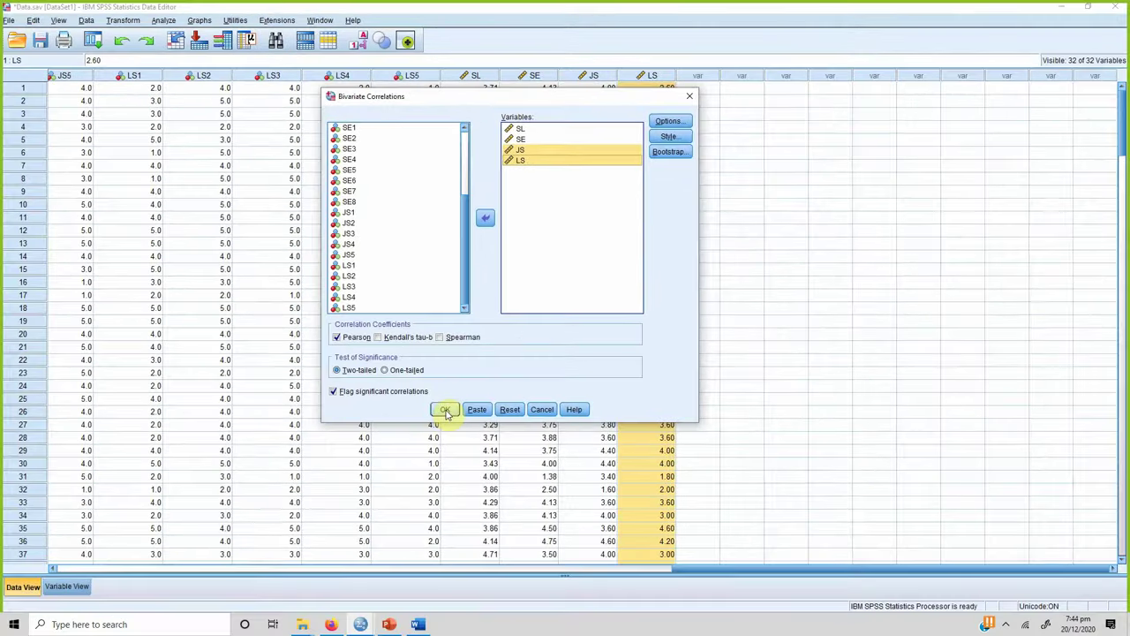
click(446, 412)
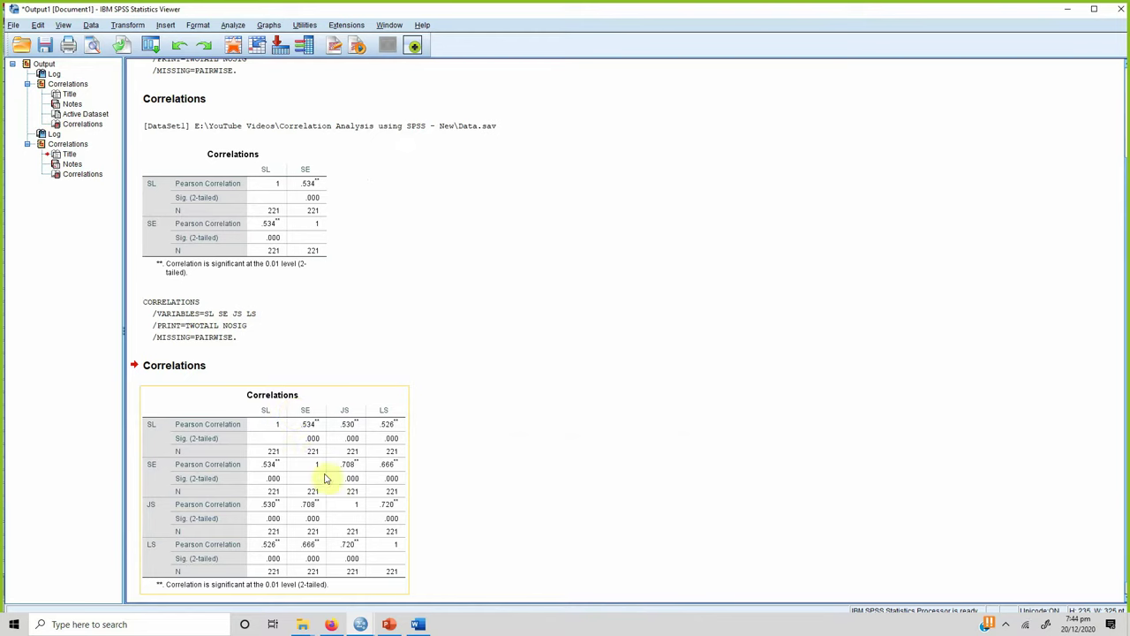
- Copy the four-variable Correlations output table into the Word report below Table 1
click(354, 396)
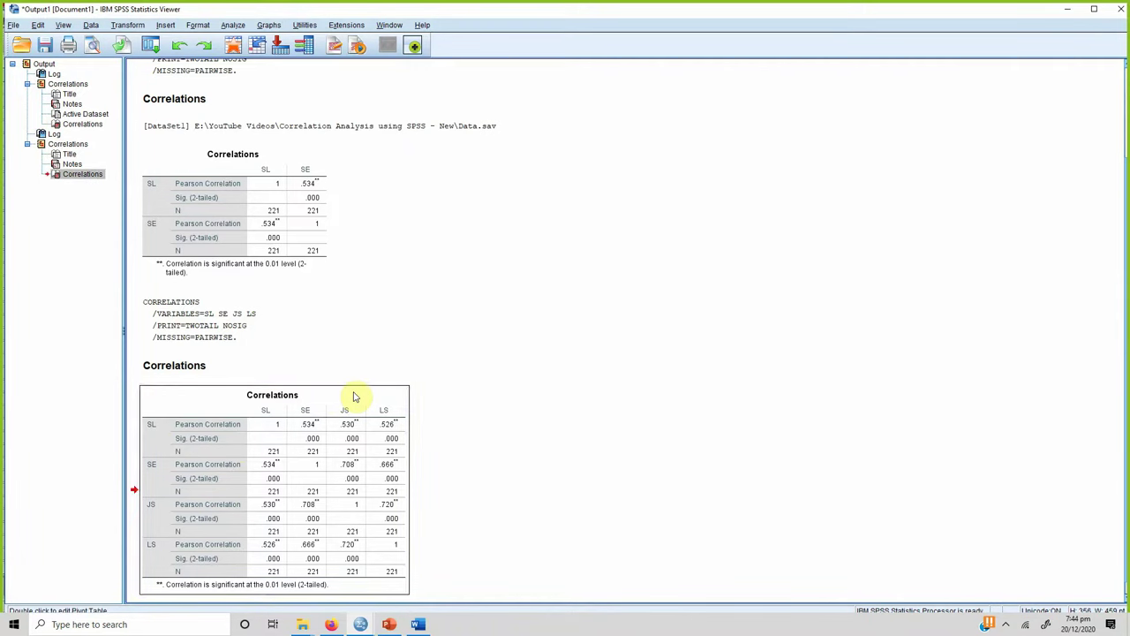
click(418, 624)
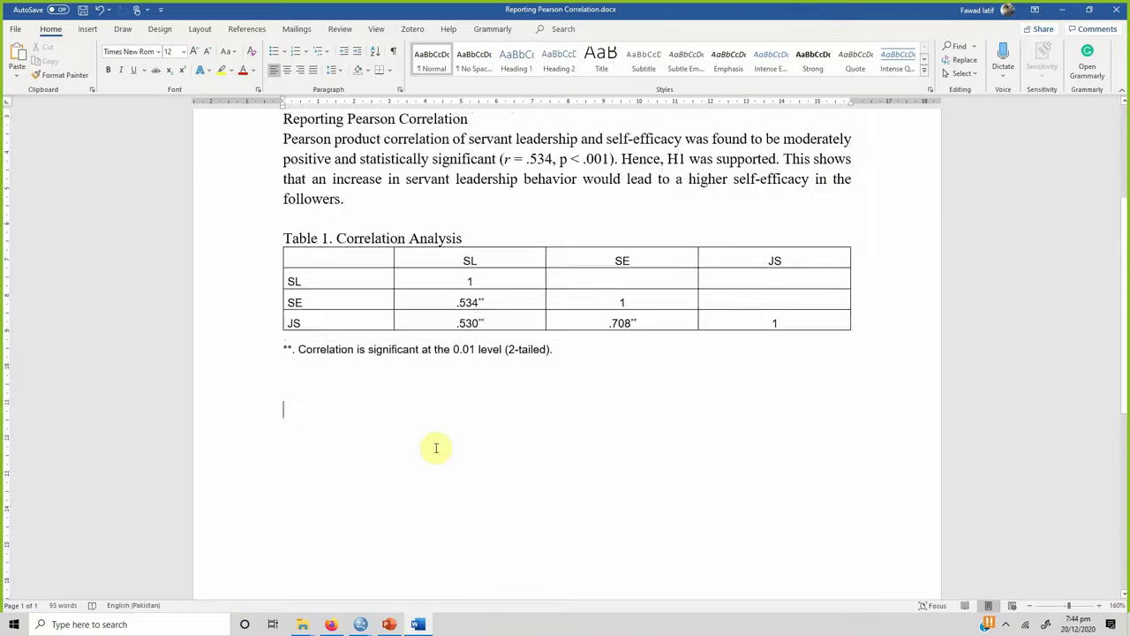
scroll(389, 374, down, 2)
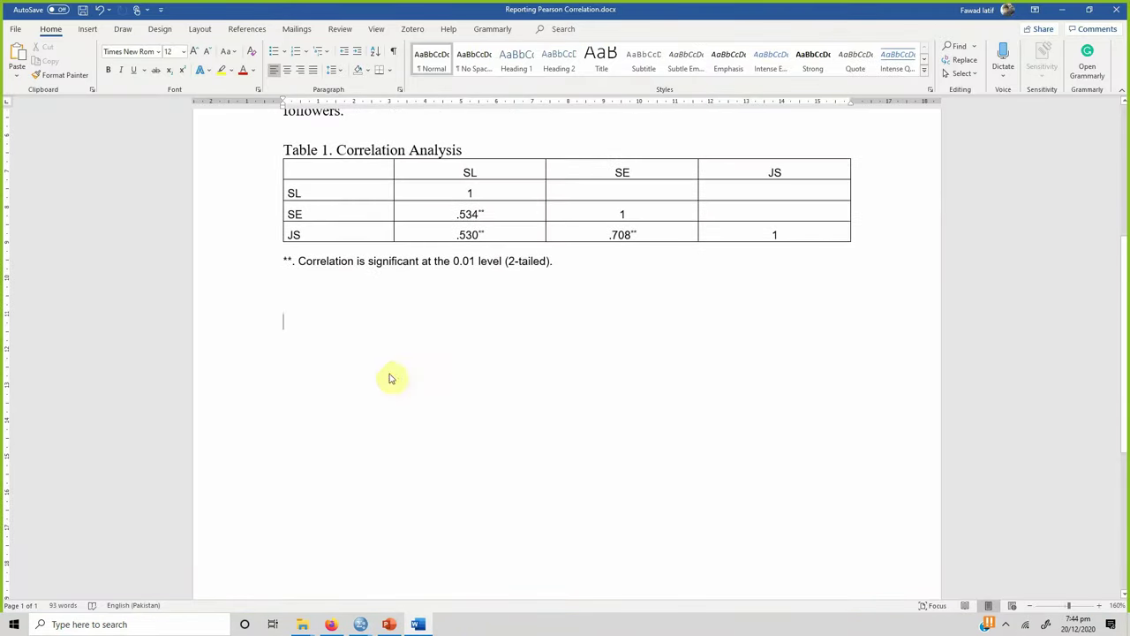
key(ctrl+v)
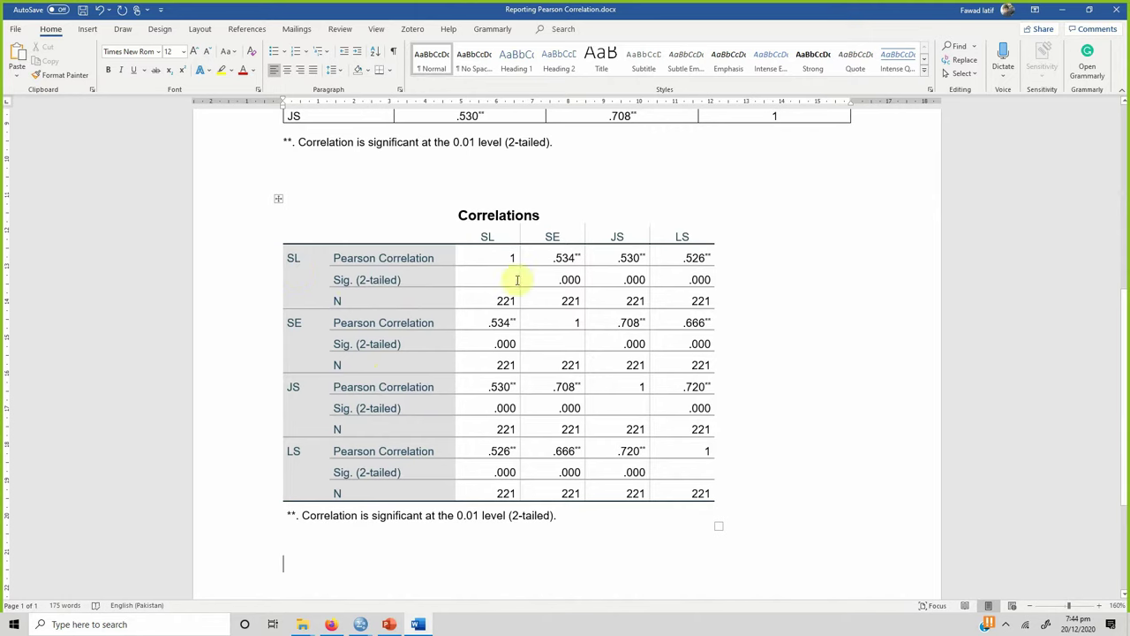
- Clear the duplicate SE, JS and LS values from the three SL rows of the pasted Correlations table
double_click(574, 257)
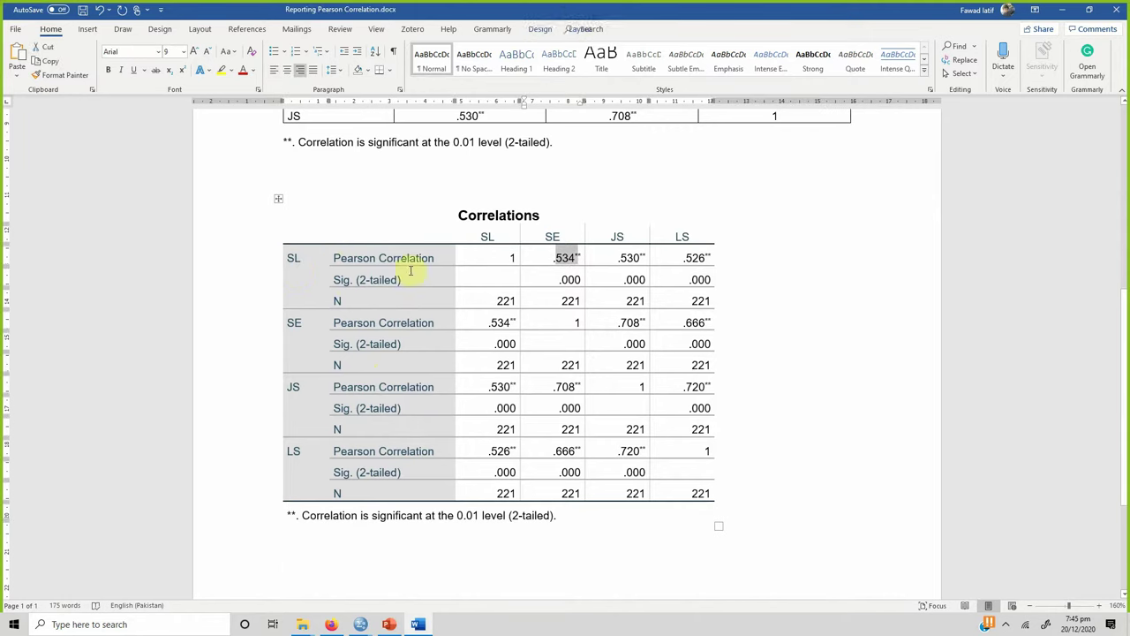
double_click(629, 258)
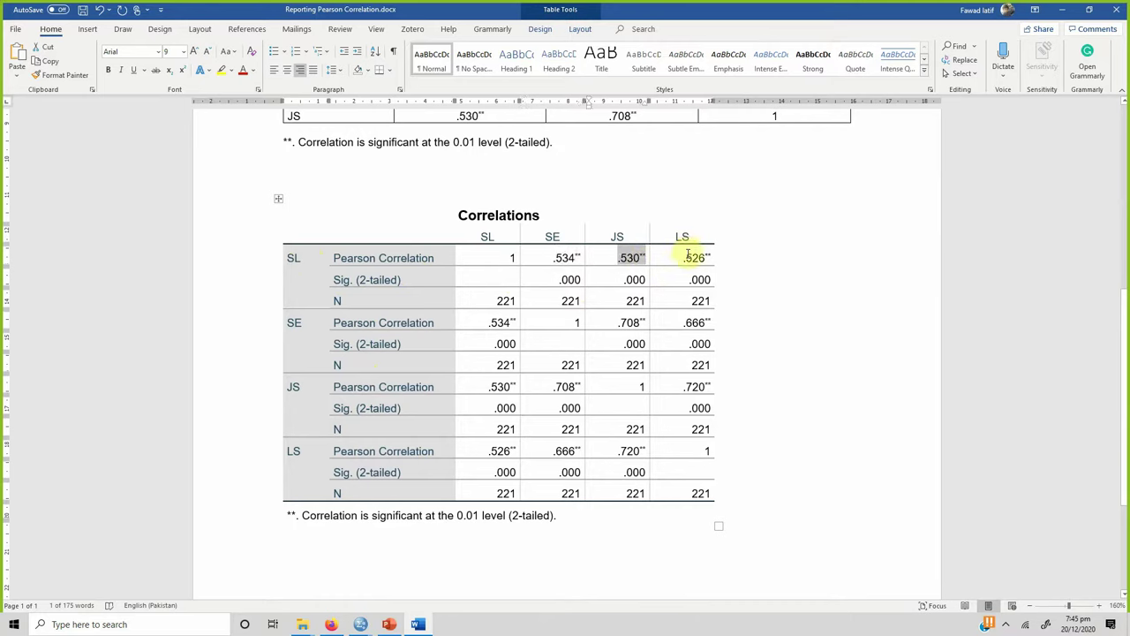
drag(683, 257, 704, 255)
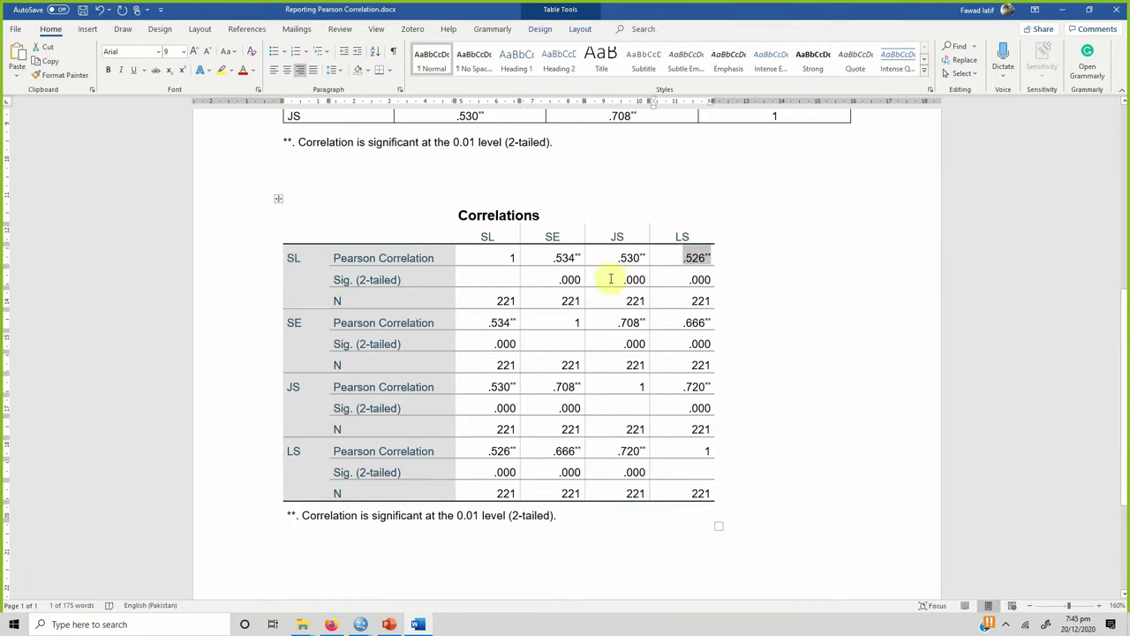
click(531, 258)
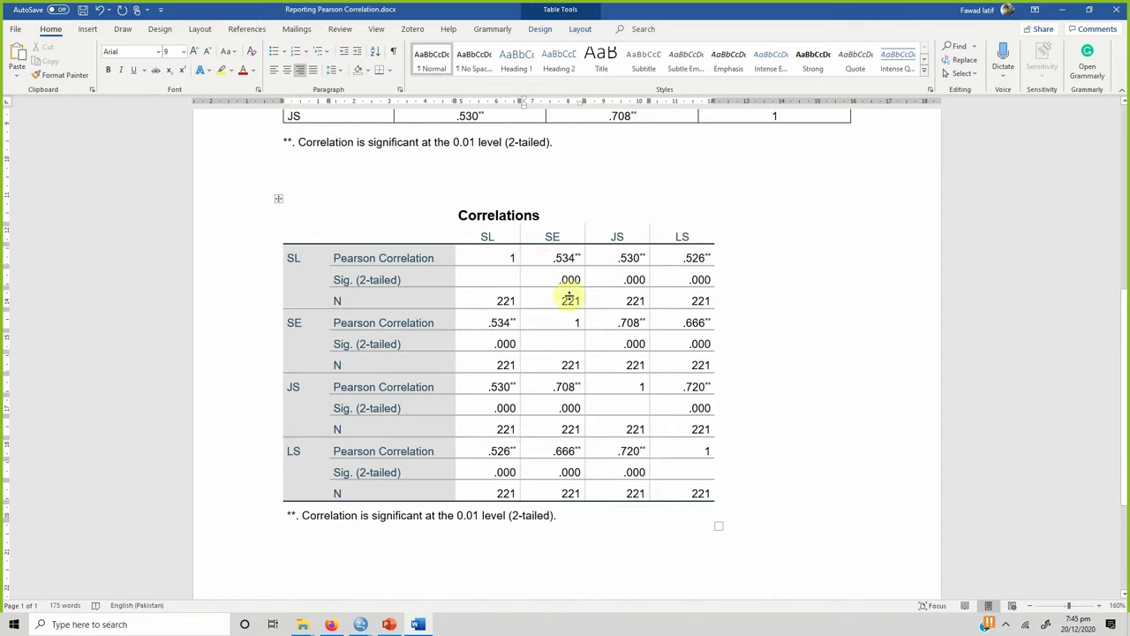
key(shift+Down)
key(shift+Down)
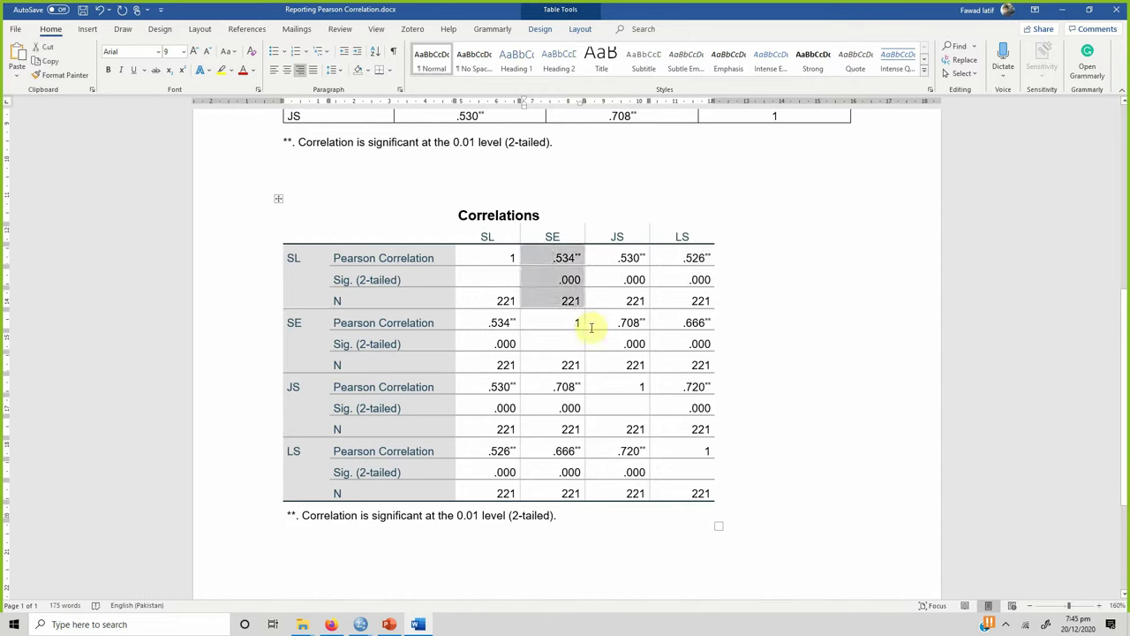
key(shift+Right)
key(shift+Right)
key(Delete)
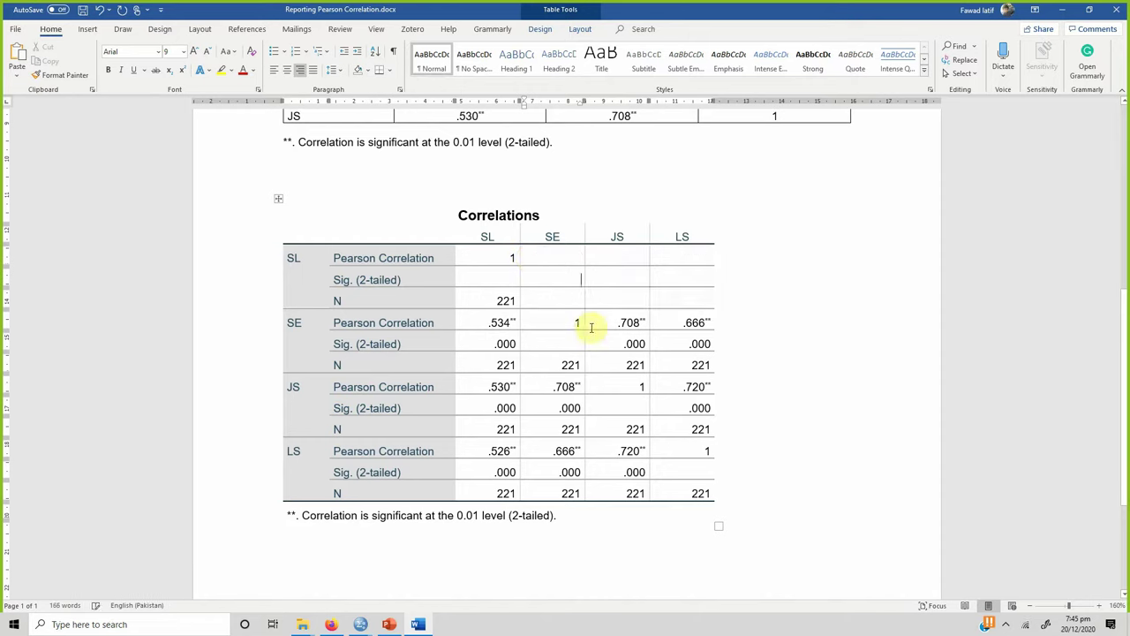
- Clear the duplicate JS and LS values from the SE rows and the LS values from the JS rows
key(shift+Down)
key(shift+Down)
key(shift+Right)
key(Delete)
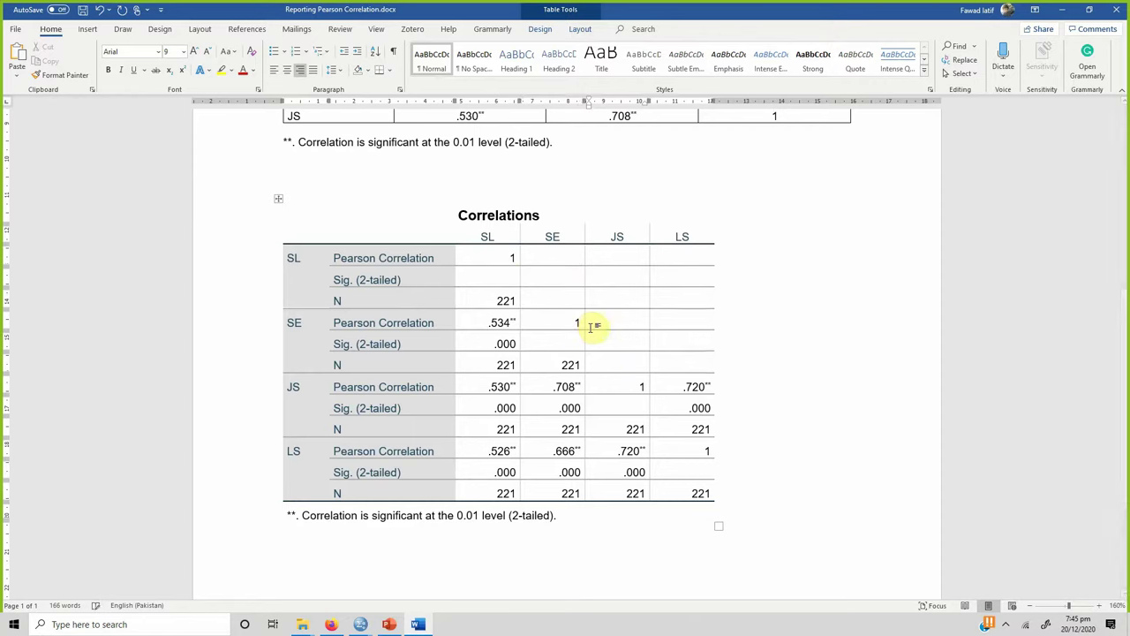
key(Tab)
key(shift+Down)
key(shift+Down)
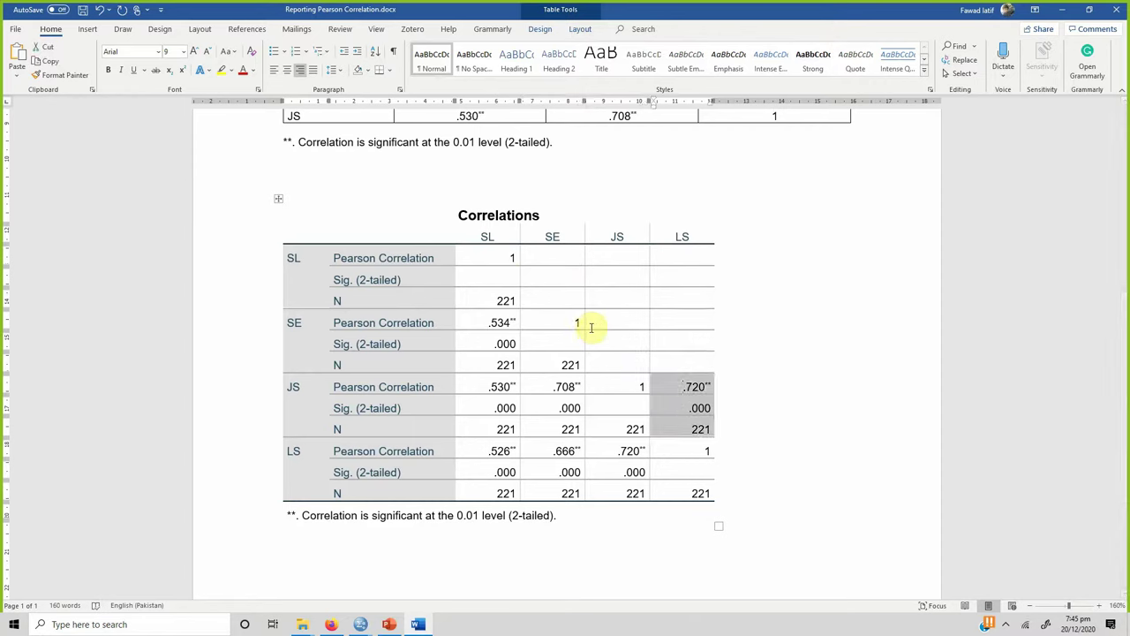
key(Delete)
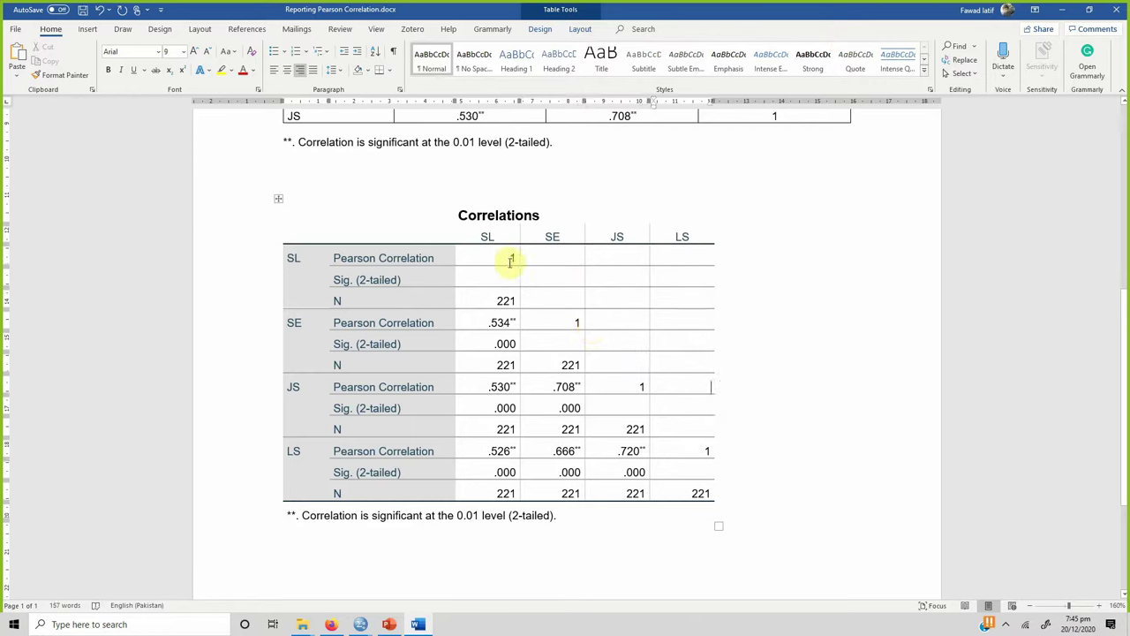
- Delete the "Correlations" title row from the pasted table
click(419, 213)
key(shift+End)
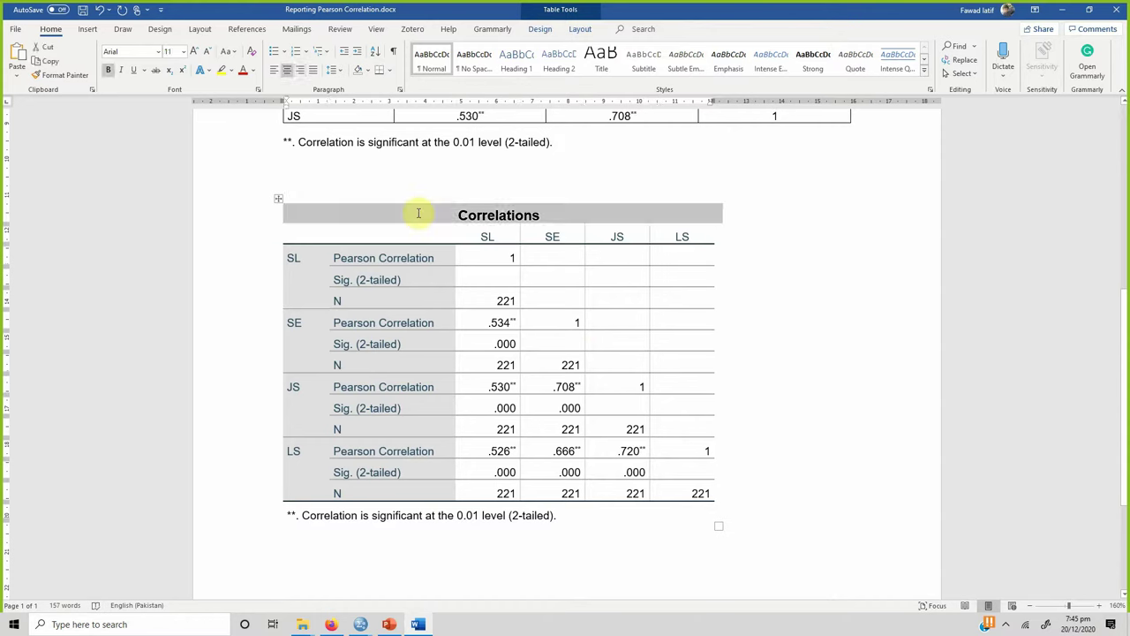
key(BackSpace)
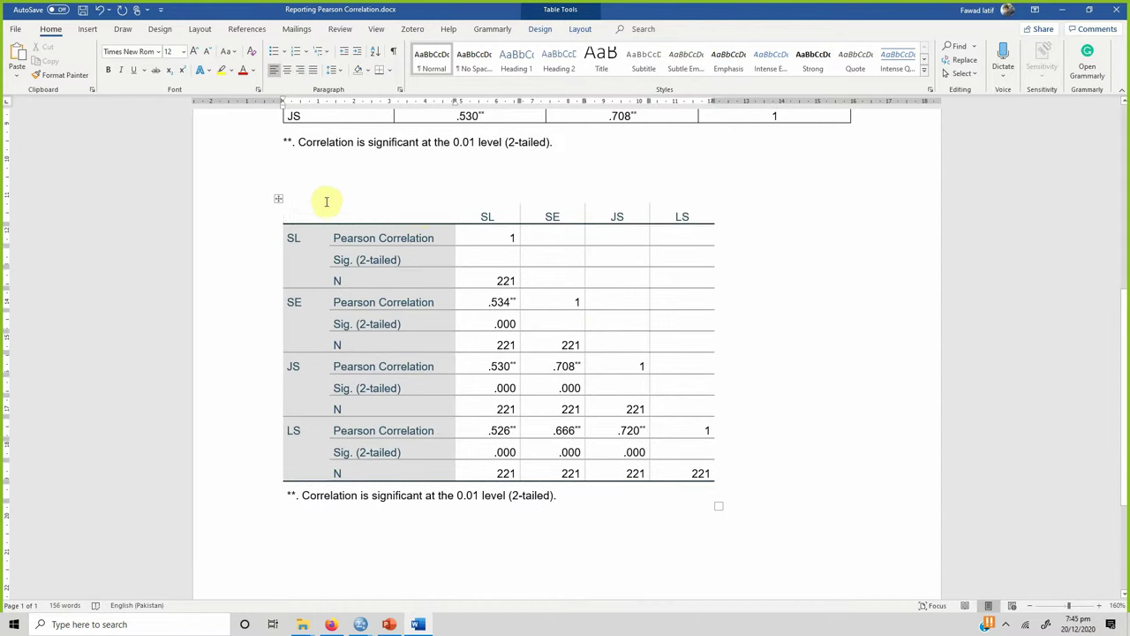
- Apply all borders and the plain black grid table style to the entire pasted correlation table
click(278, 199)
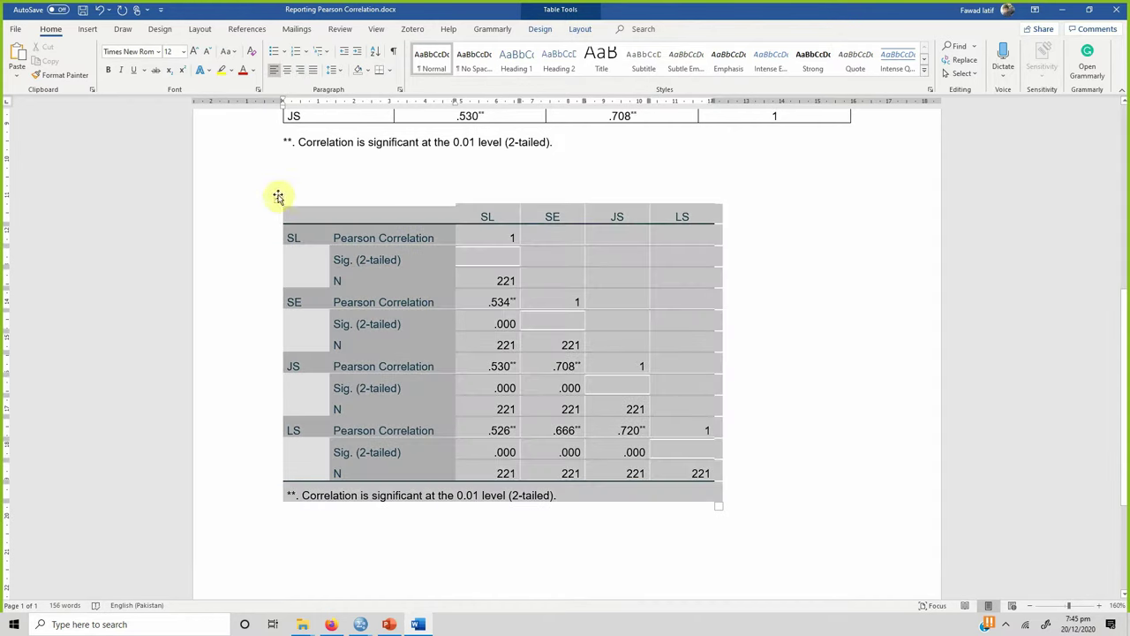
click(390, 73)
click(404, 173)
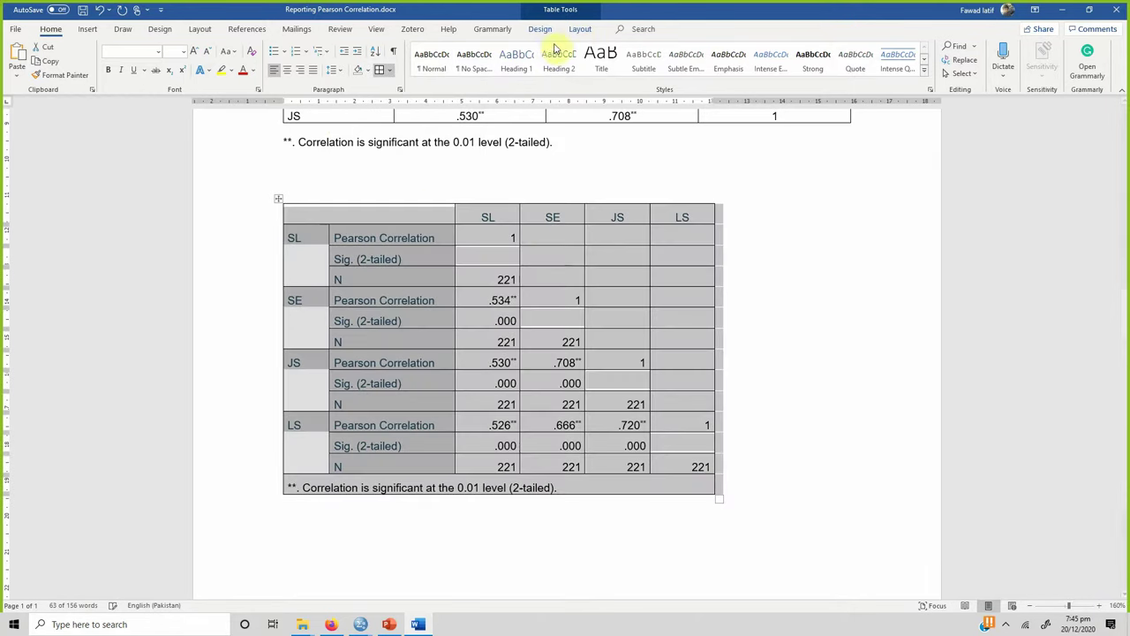
click(580, 29)
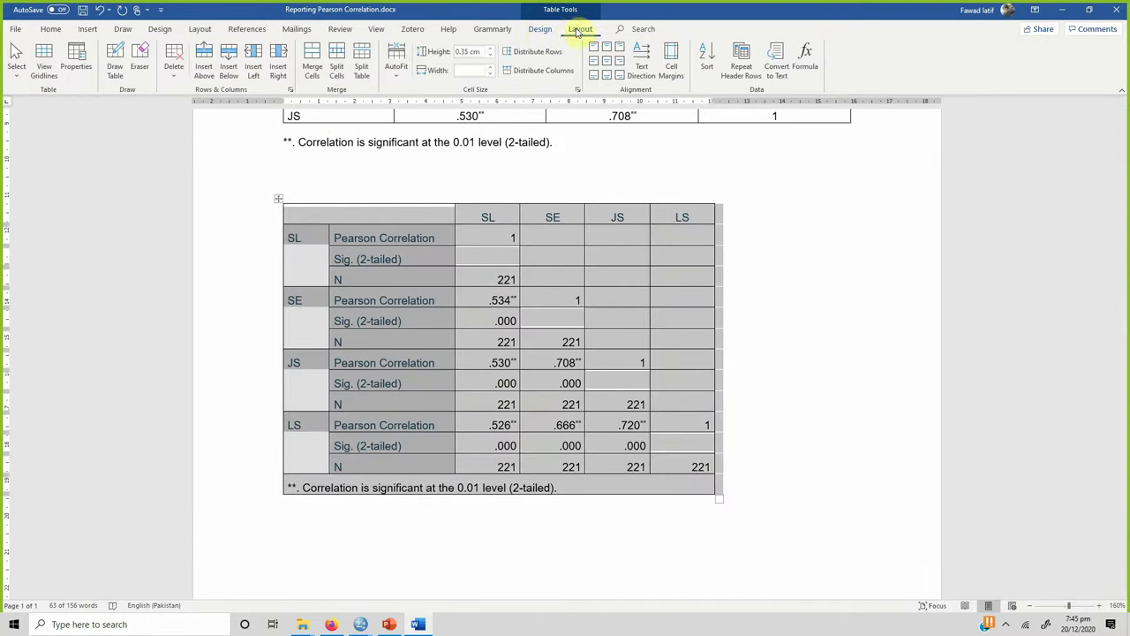
click(540, 29)
click(166, 58)
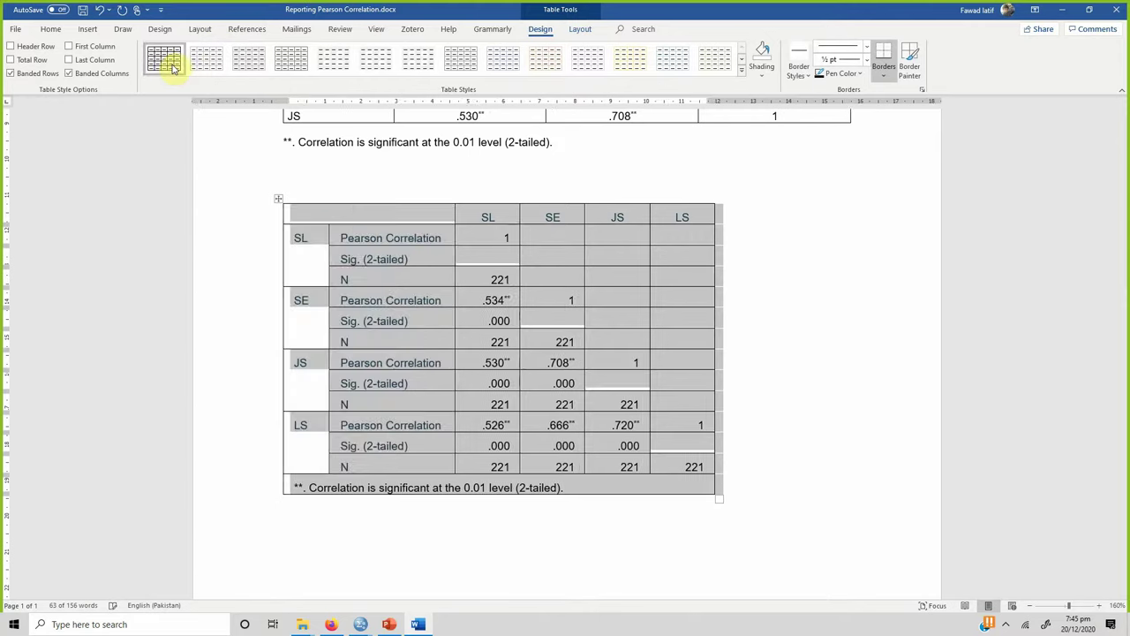
click(366, 256)
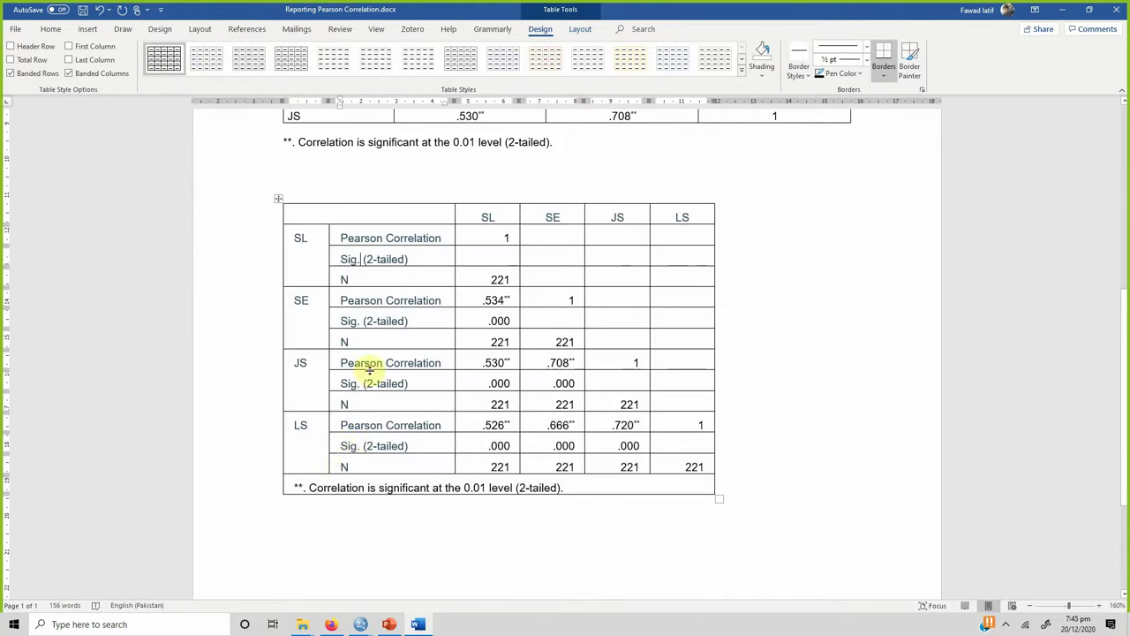
- Move the 0.01-level significance note out of the table to the line below it and delete its emptied row
triple_click(344, 486)
key(ctrl+c)
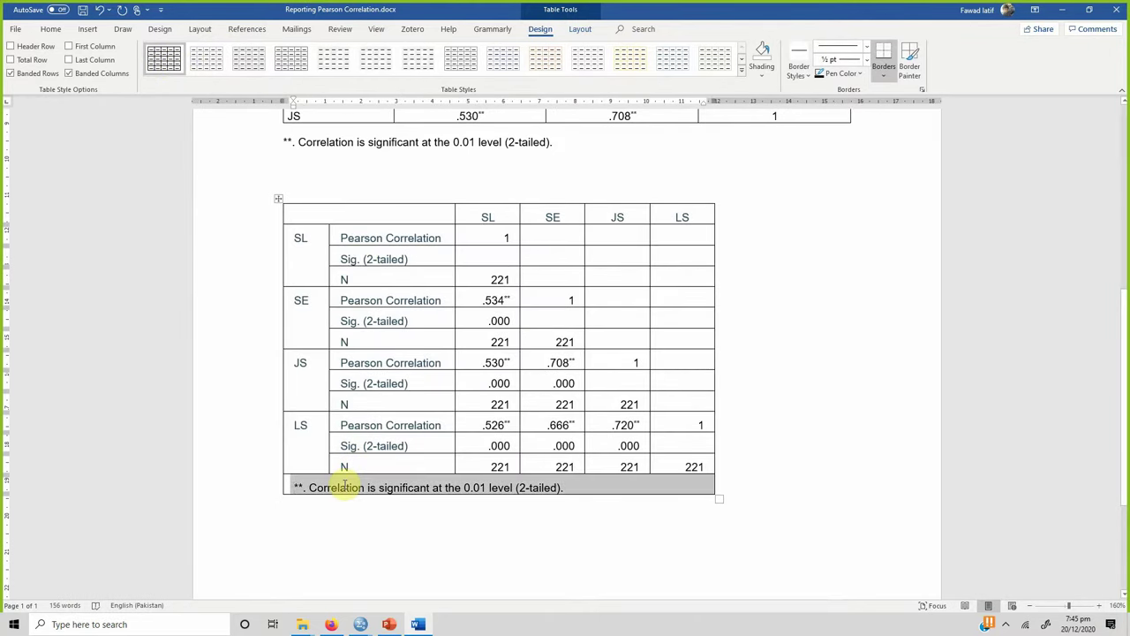
key(Delete)
key(Down)
key(ctrl+v)
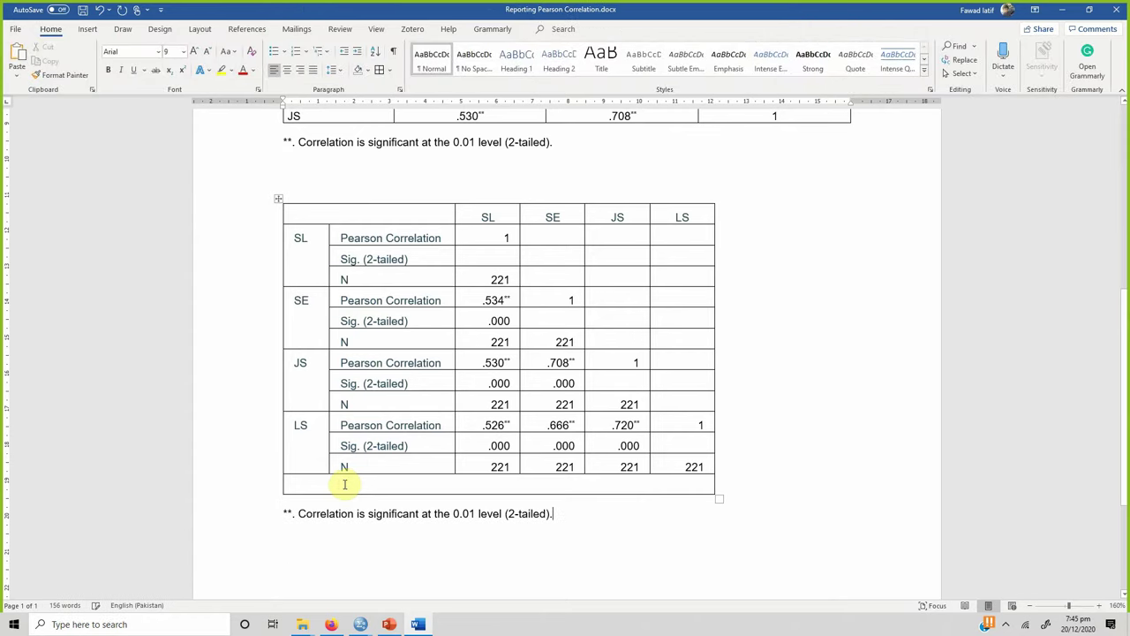
click(345, 484)
triple_click(344, 484)
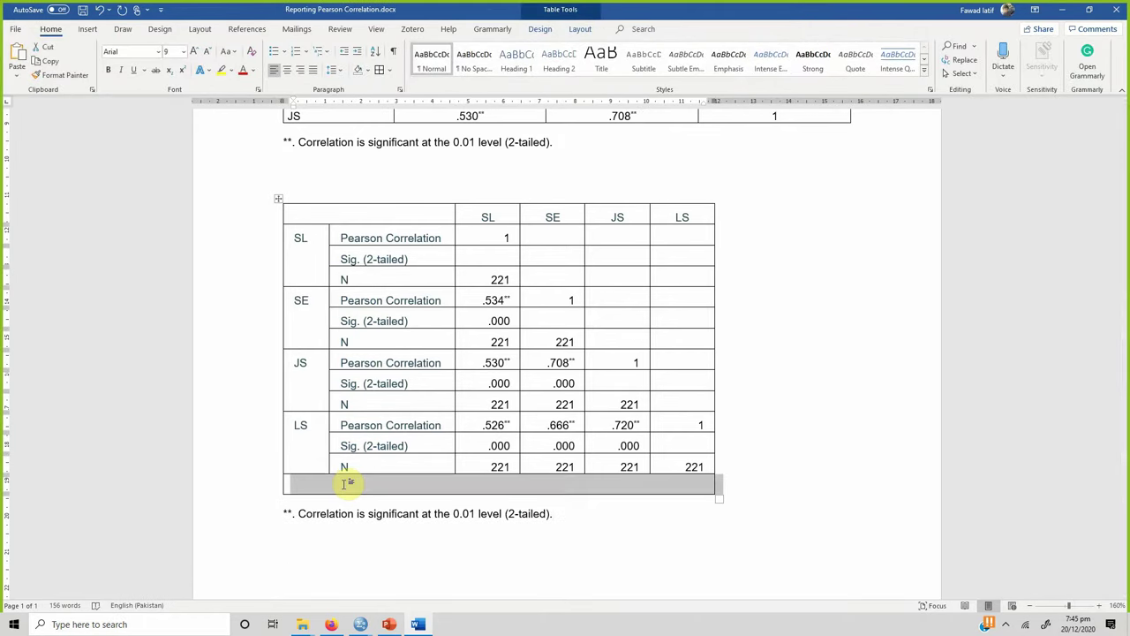
key(BackSpace)
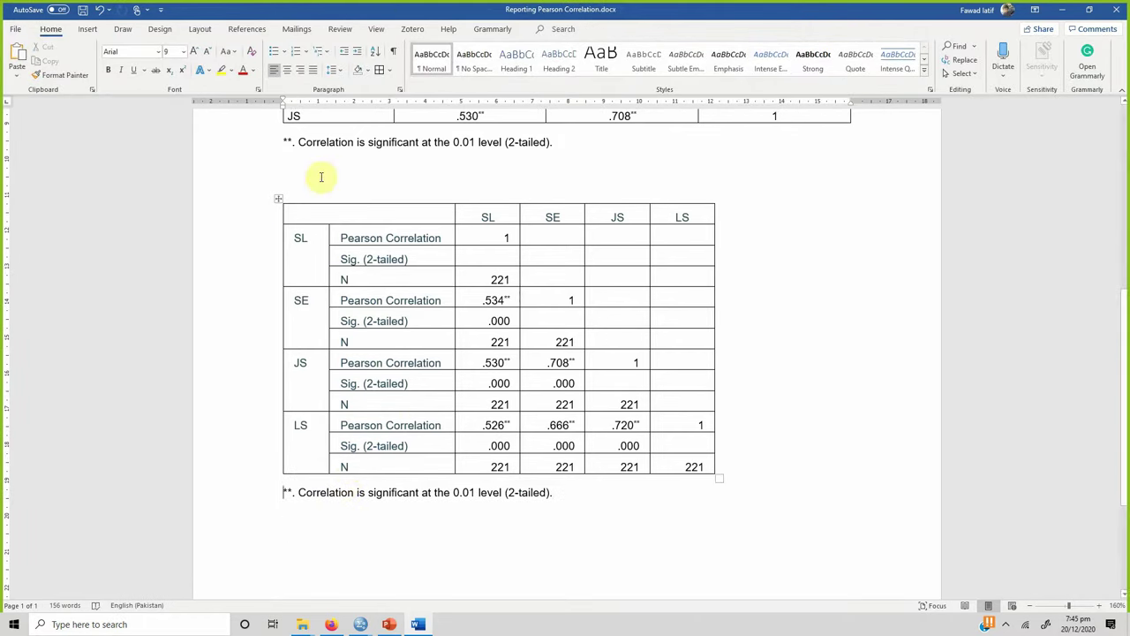
- Draw table lines beneath the SL, SE, JS and LS row labels and a vertical line splitting the empty merged header cell
drag(339, 258, 671, 279)
click(344, 259)
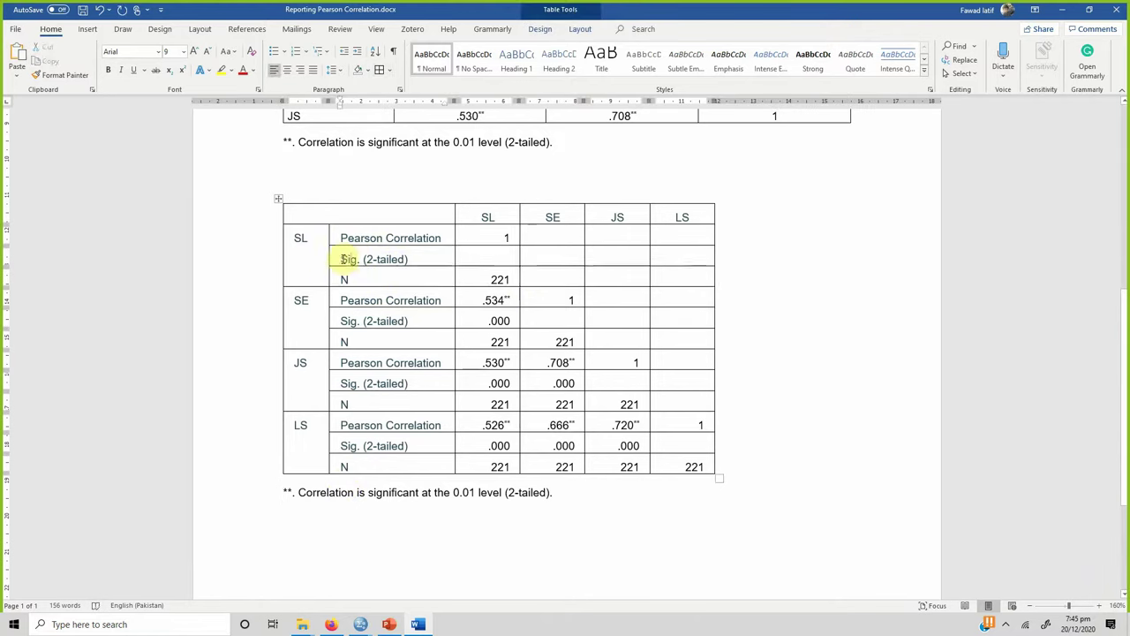
click(580, 28)
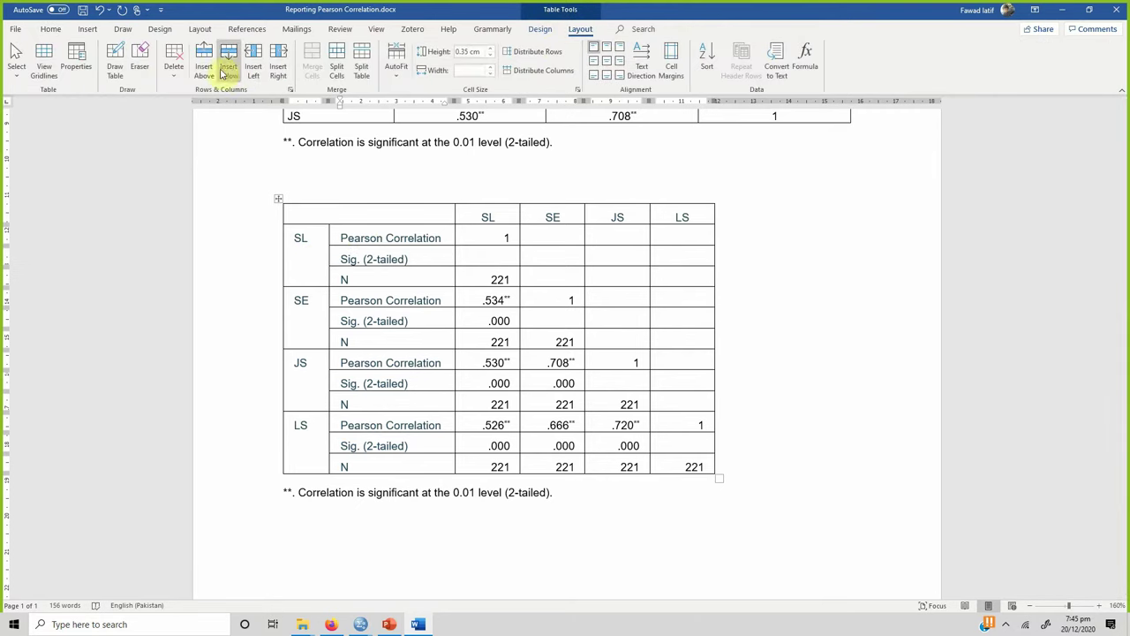
click(116, 69)
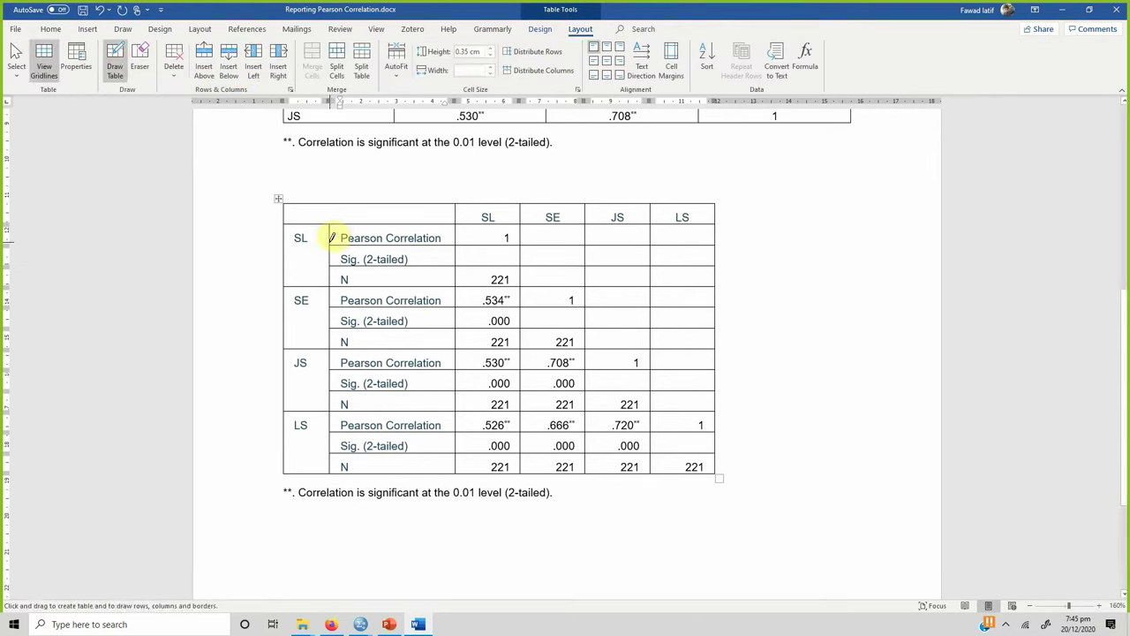
drag(332, 239, 297, 239)
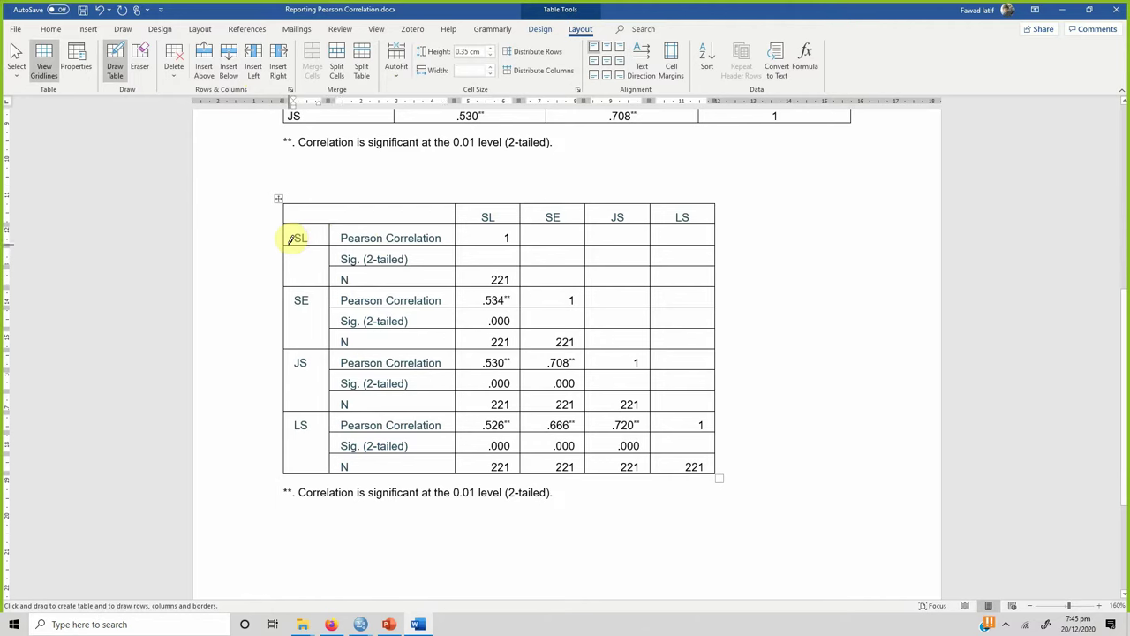
drag(333, 302, 301, 305)
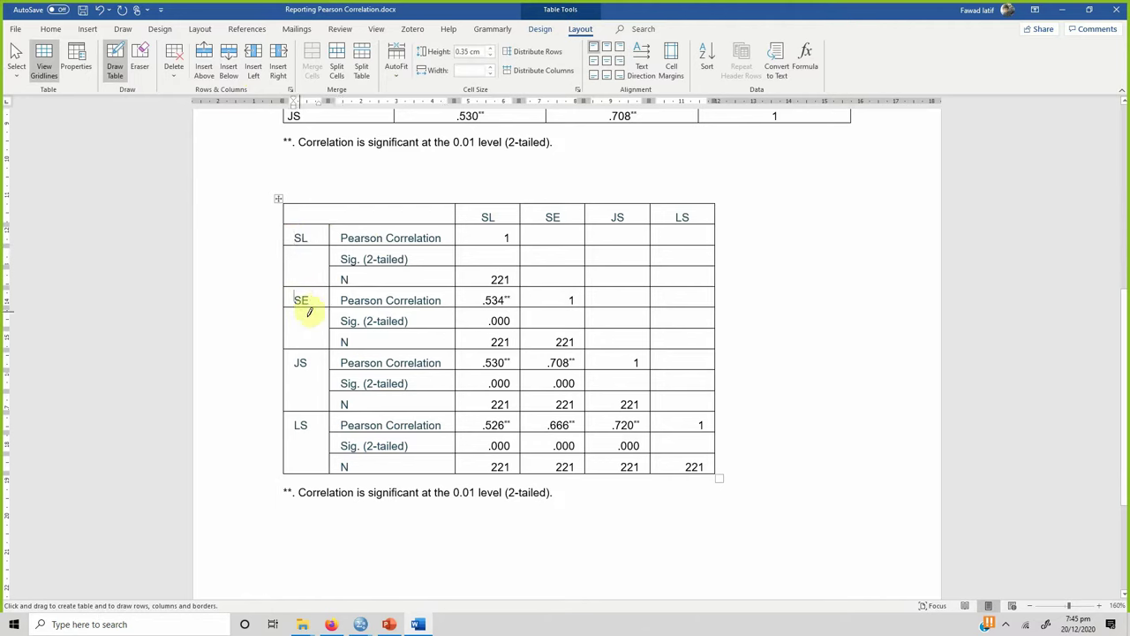
click(292, 362)
click(294, 425)
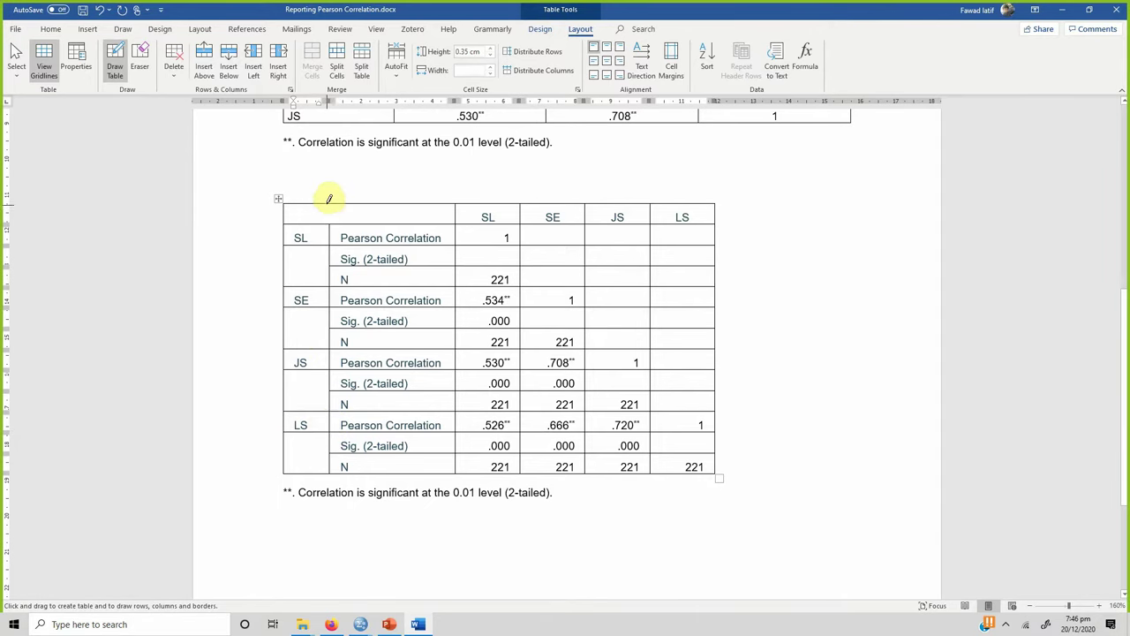
key(Escape)
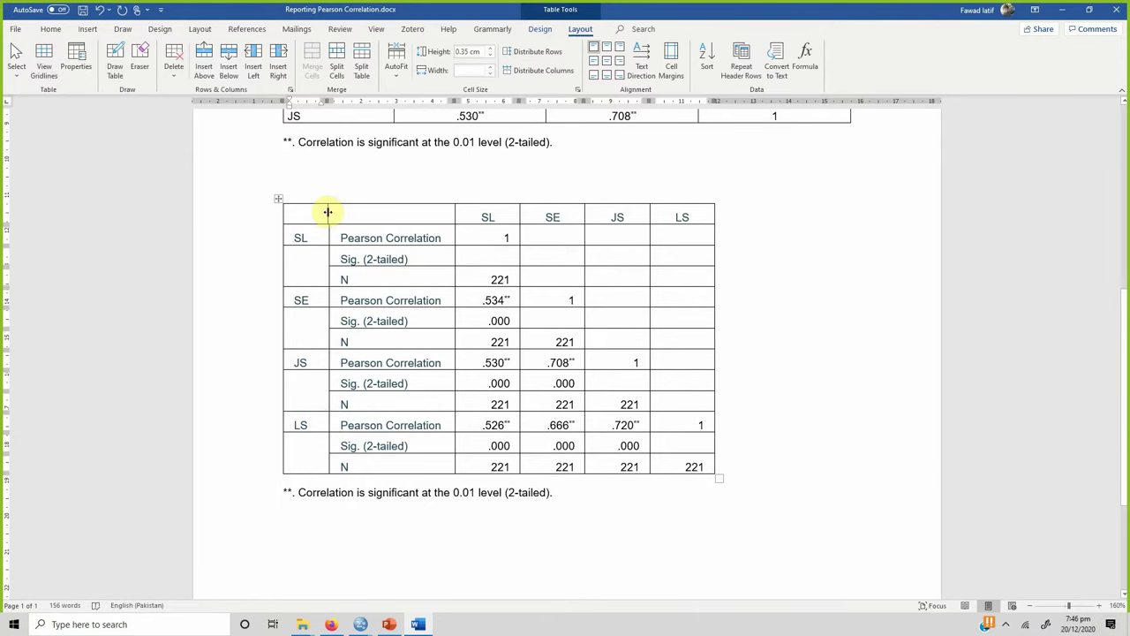
- Align the first column's divider across all rows and delete the column of Pearson Correlation, Sig. (2-tailed) and N labels
drag(330, 211, 335, 212)
key(ctrl+z)
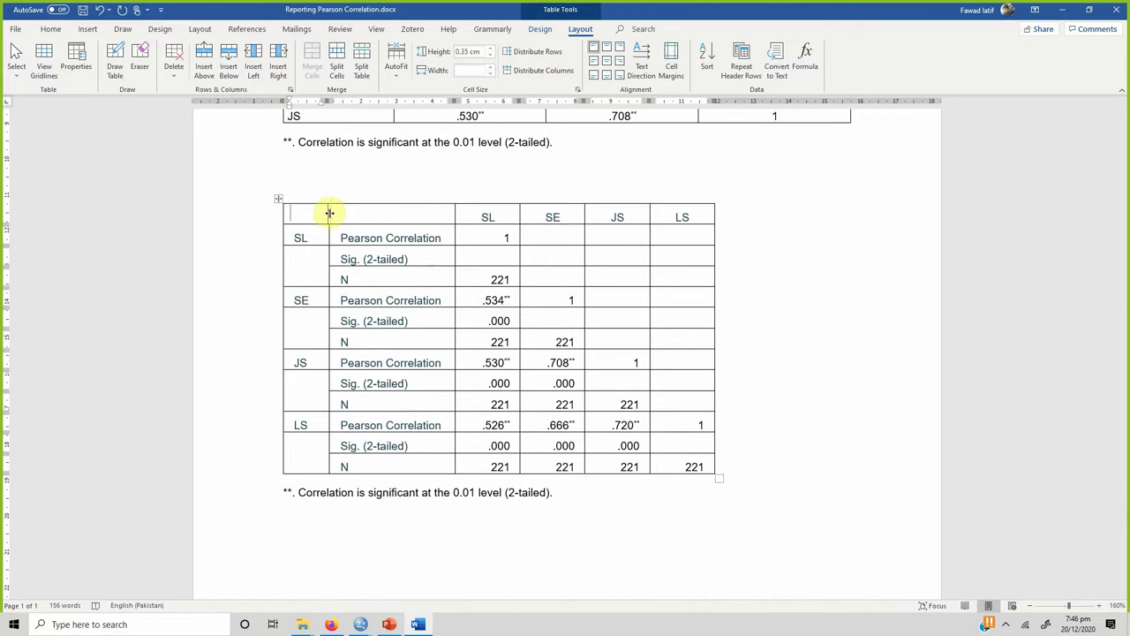
click(367, 200)
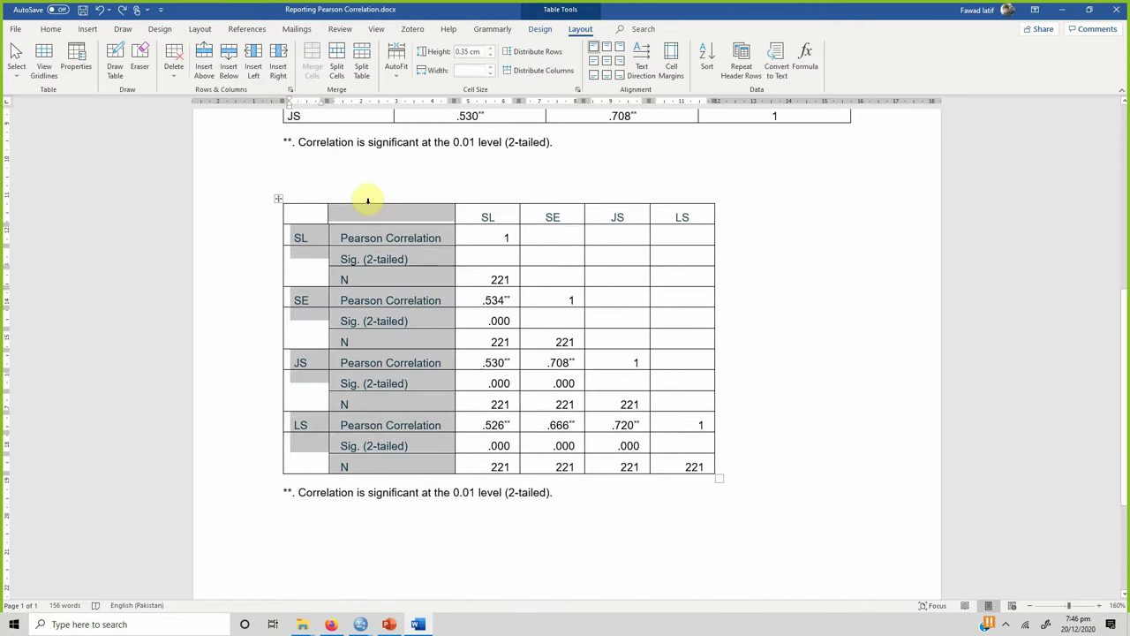
click(315, 213)
drag(328, 232, 325, 233)
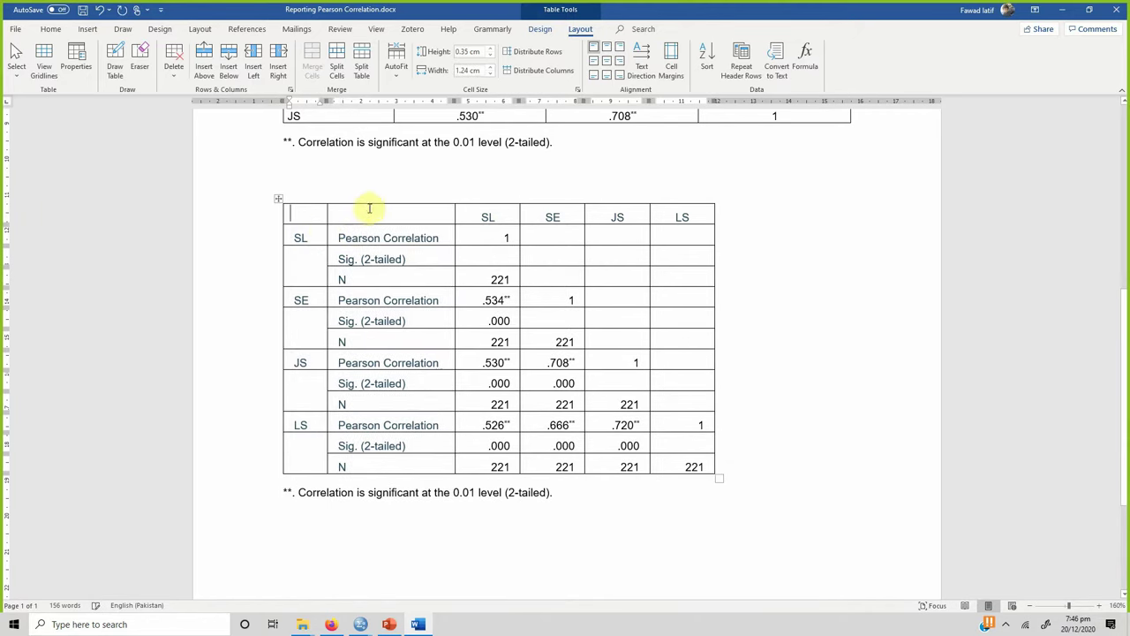
click(374, 201)
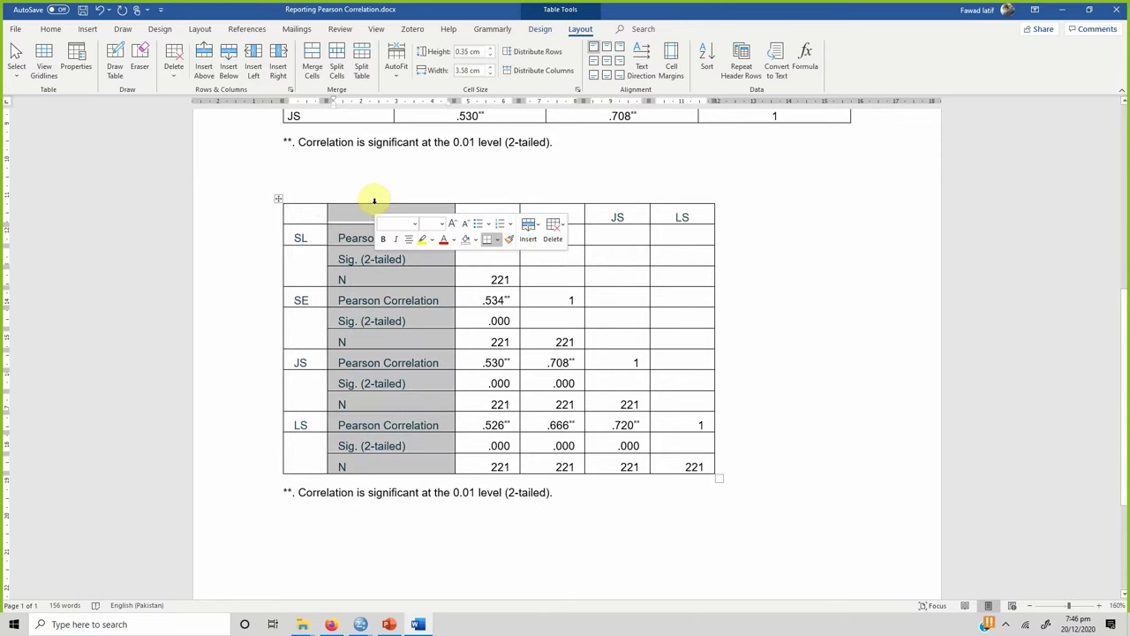
key(BackSpace)
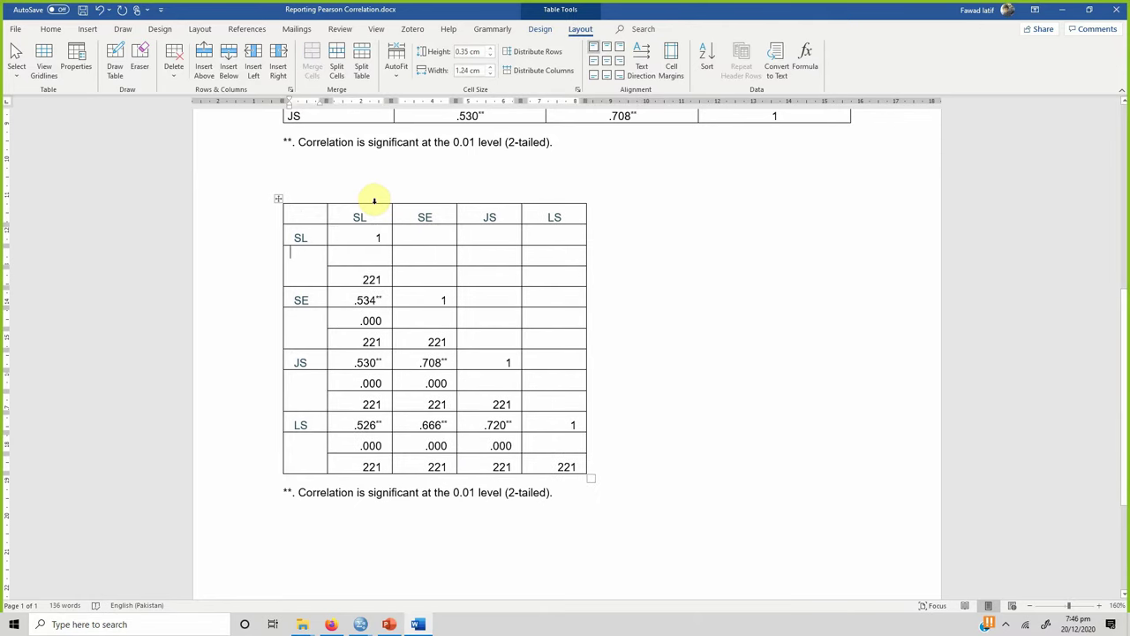
- Delete the significance and sample-size rows beneath the SL row
key(shift+Down)
key(shift+Down)
key(shift+Up)
key(shift+Right)
key(shift+Right)
key(shift+Right)
key(shift+Right)
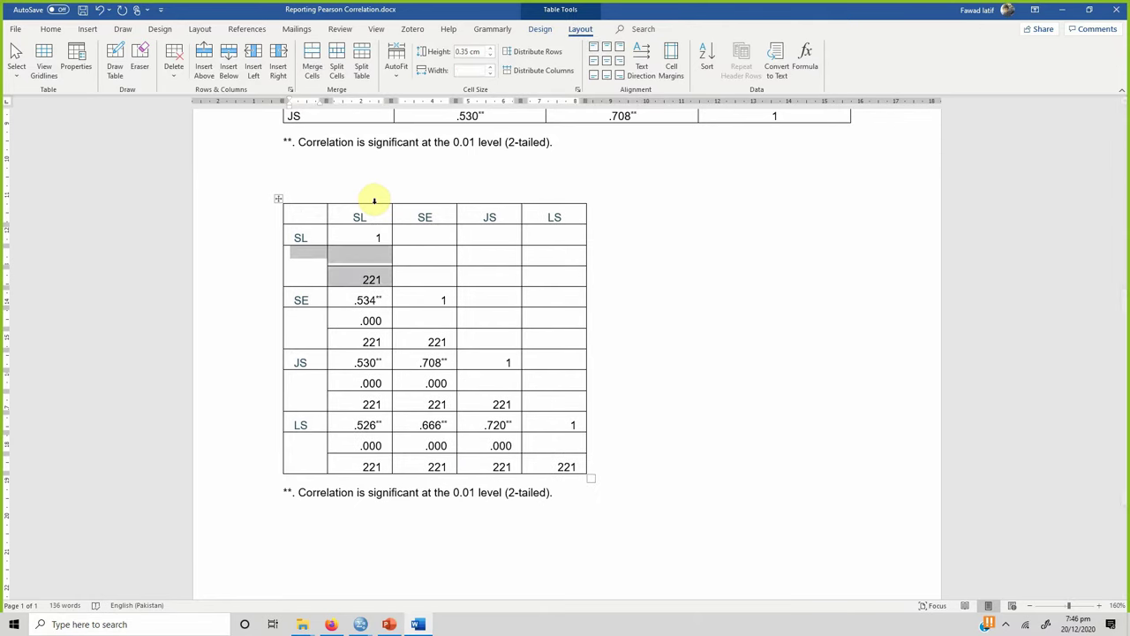
key(BackSpace)
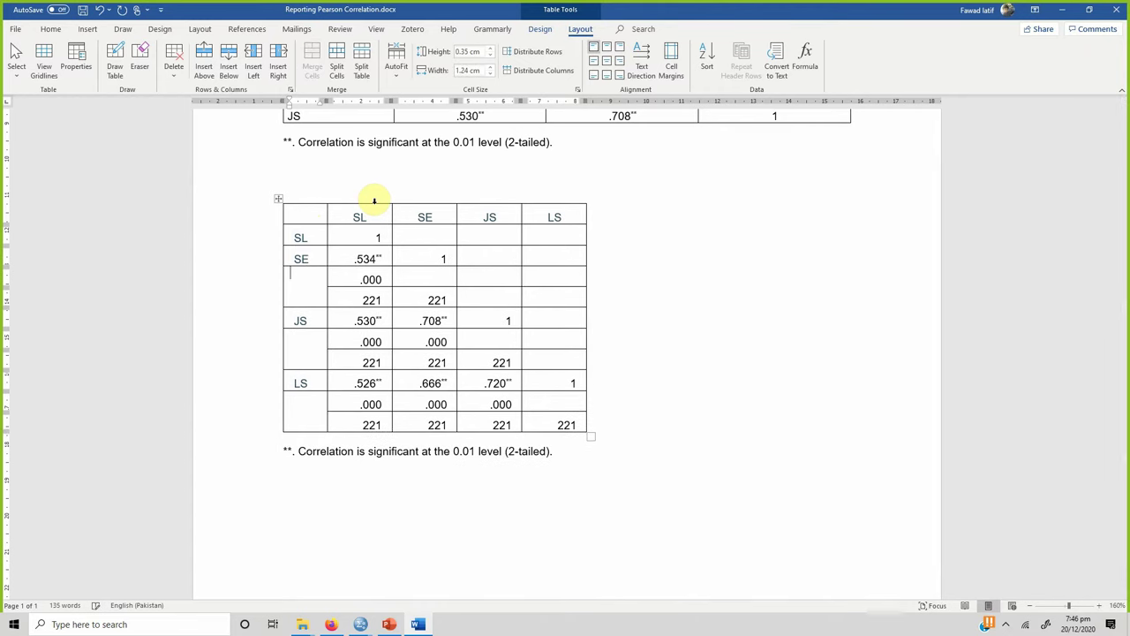
- Delete the significance and sample-size rows beneath the SE row
key(shift+Right)
key(shift+Right)
key(shift+Down)
key(shift+Right)
key(shift+Right)
key(shift+Right)
key(BackSpace)
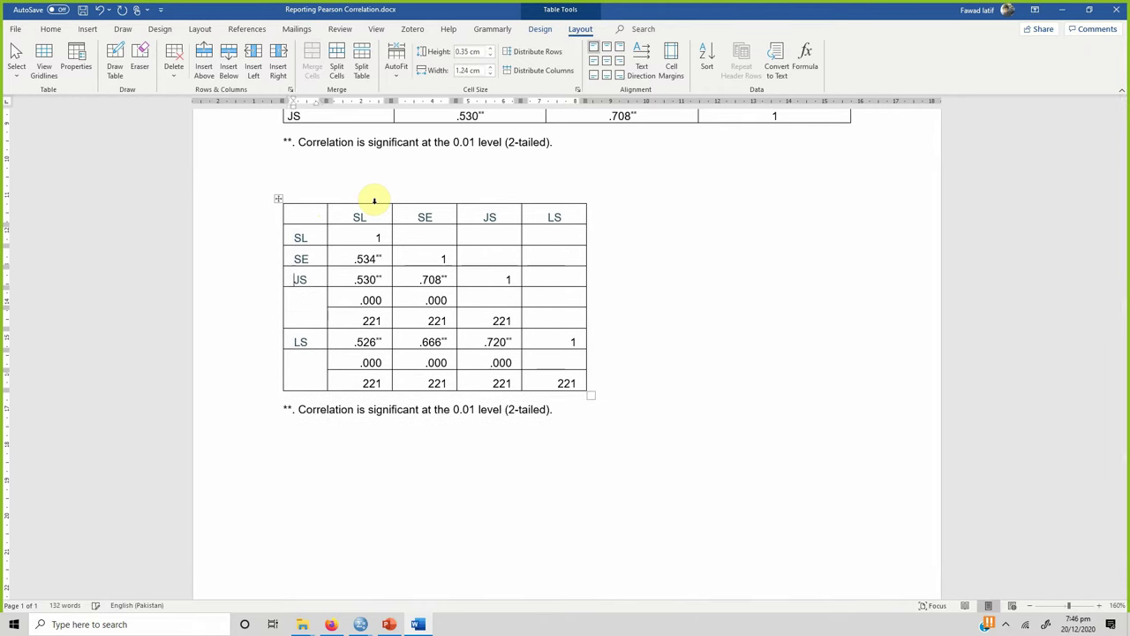
- Delete the significance and sample-size rows beneath the JS row
key(shift+Right)
key(shift+Right)
key(shift+Down)
key(shift+Right)
key(shift+Right)
key(shift+Right)
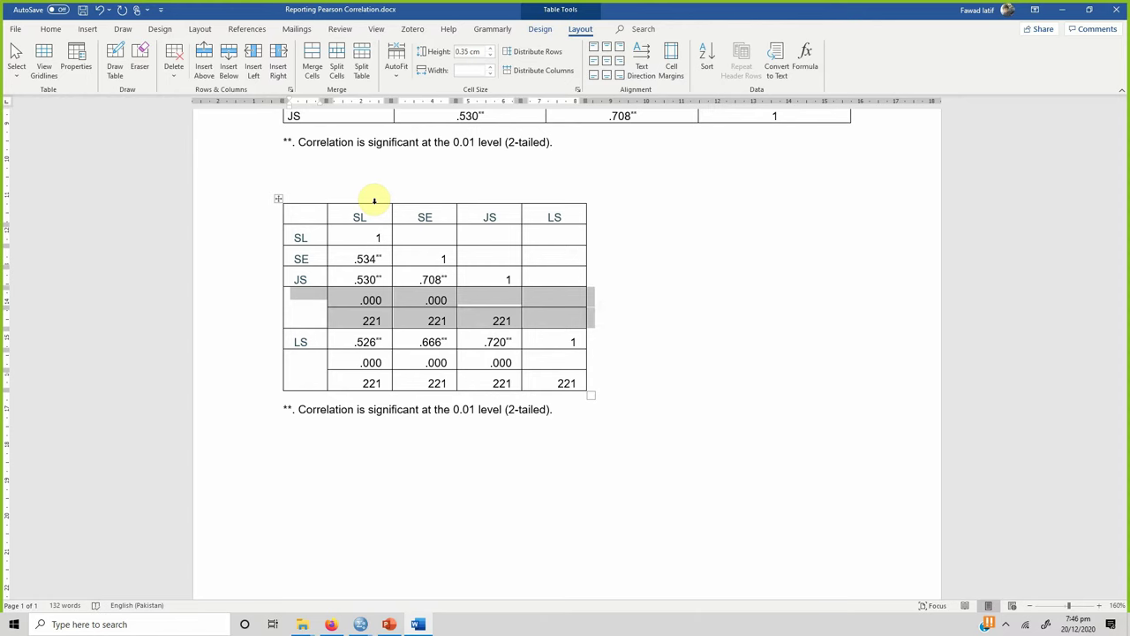
key(BackSpace)
- Delete the significance and sample-size rows beneath the LS row
key(shift+Right)
key(shift+Down)
key(shift+Right)
key(shift+Right)
key(shift+Right)
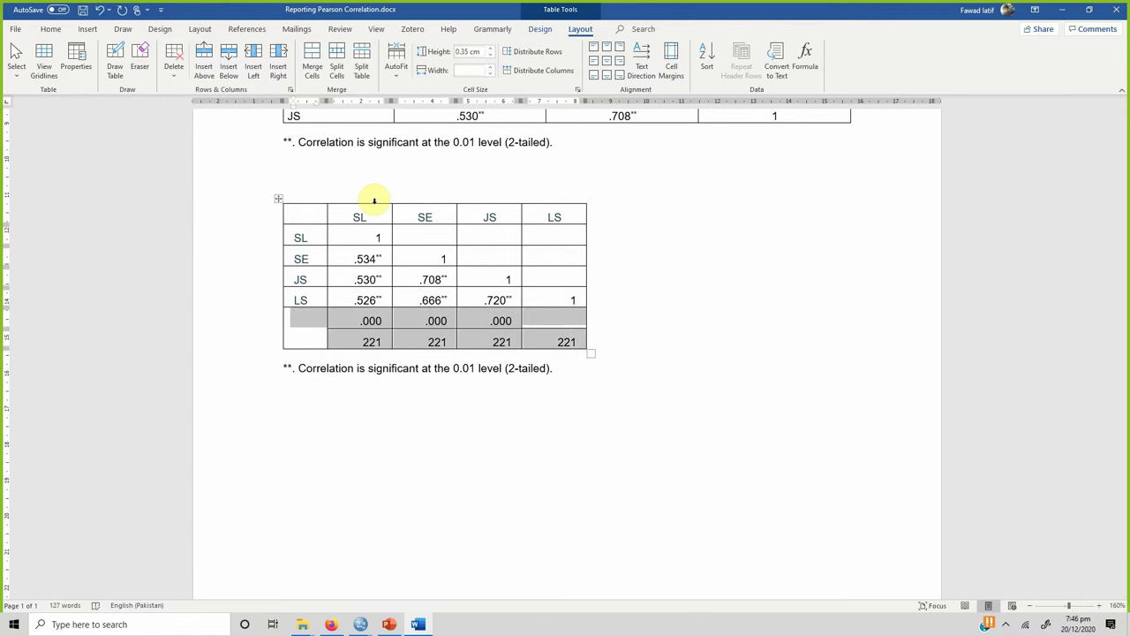
key(BackSpace)
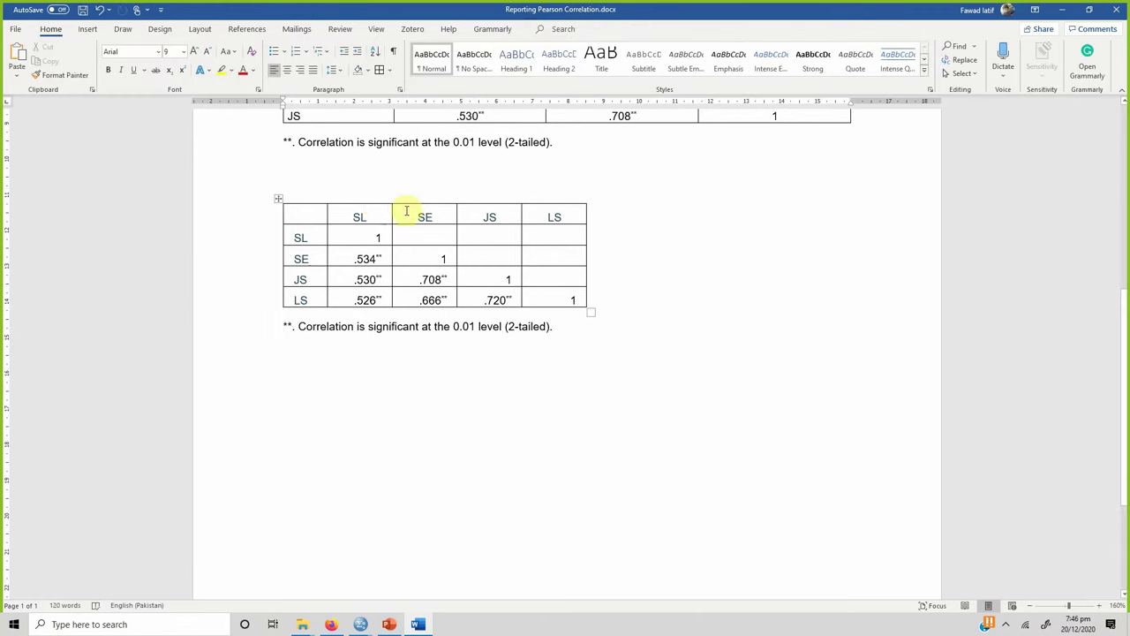
- Center the contents of the SL, SE, JS and LS value columns
mouse_move(393, 200)
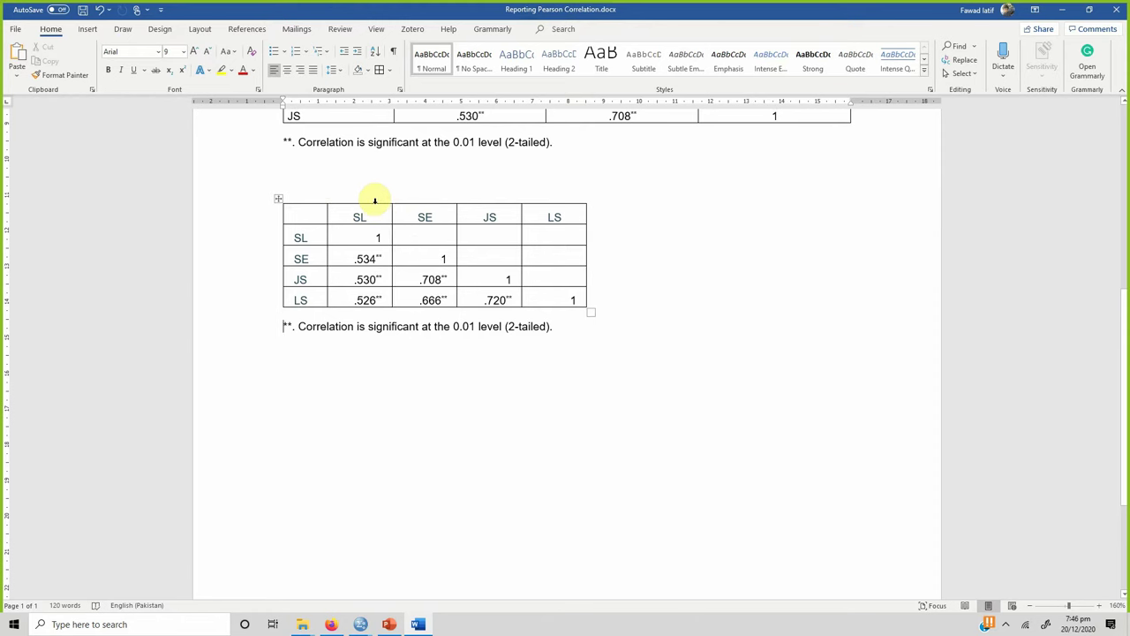
drag(373, 200, 555, 212)
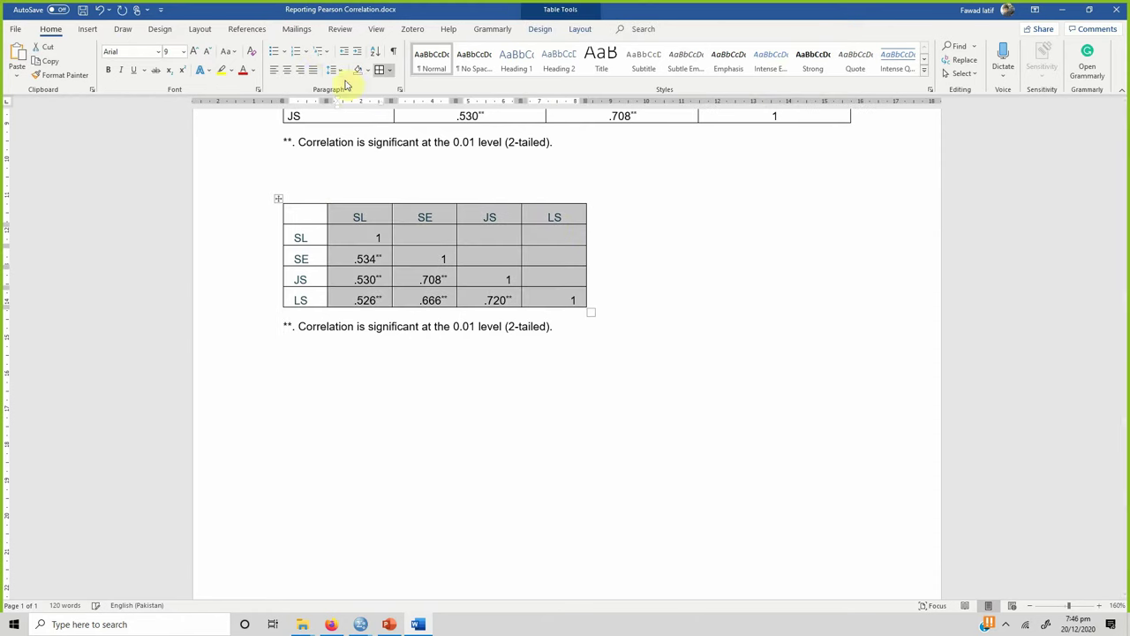
click(293, 70)
click(300, 208)
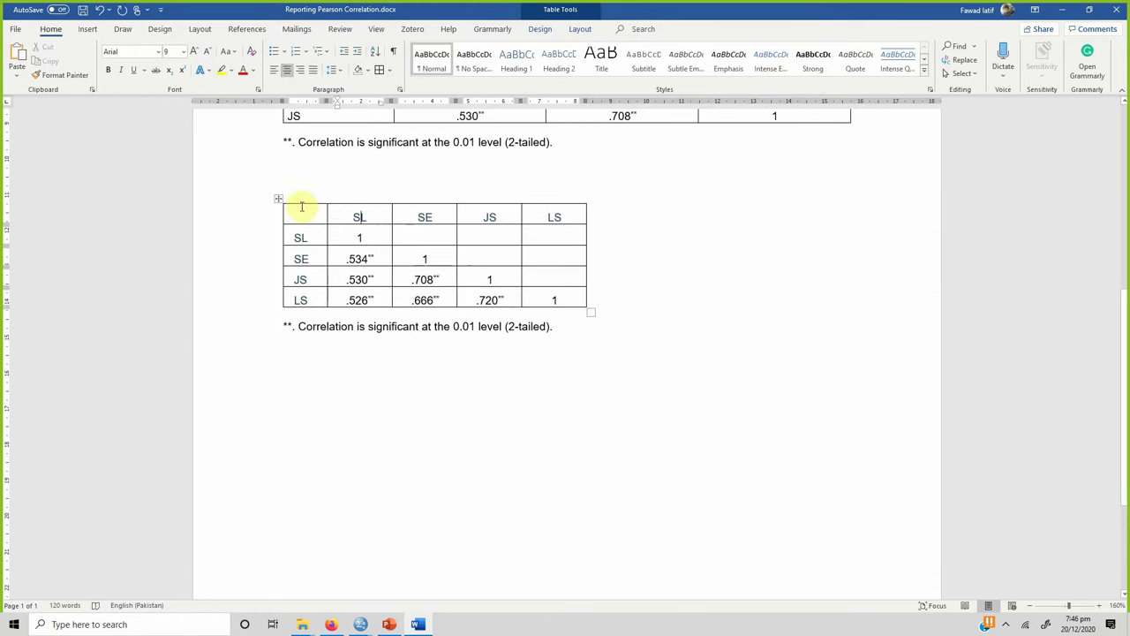
- Remove all borders from the new correlation table and give it only a top and a bottom border
click(279, 199)
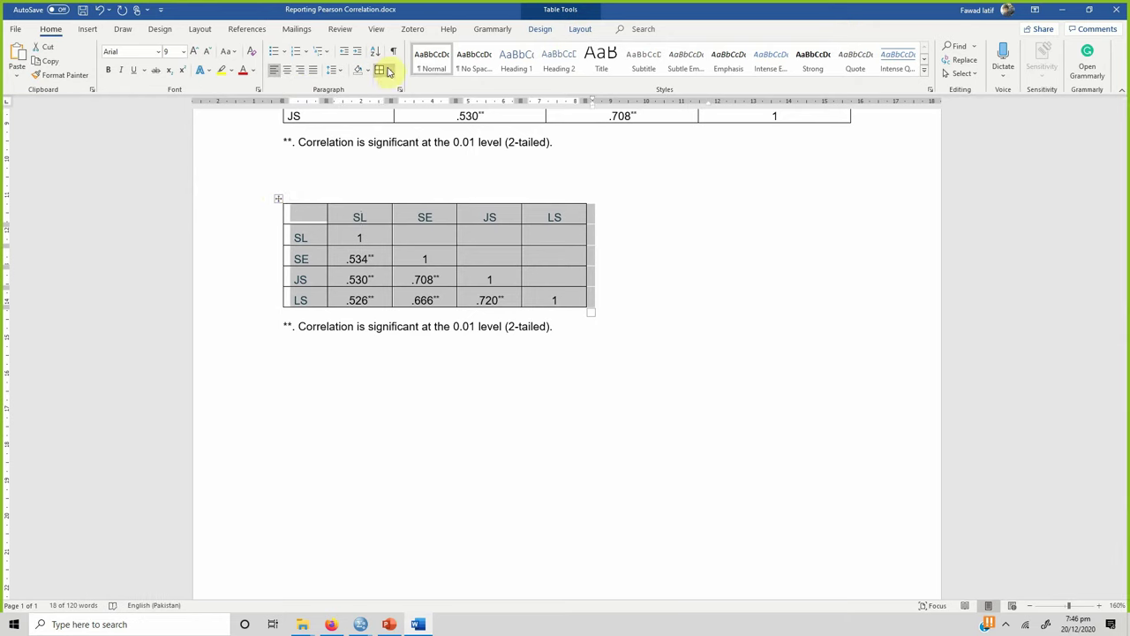
click(390, 71)
click(416, 156)
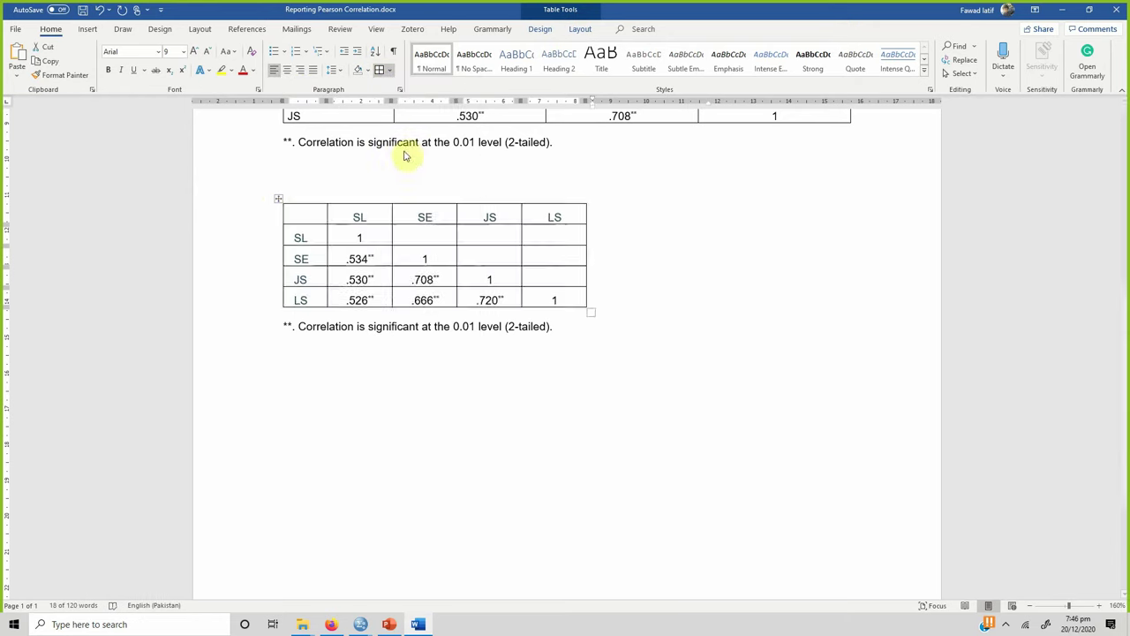
click(389, 71)
click(398, 86)
click(389, 71)
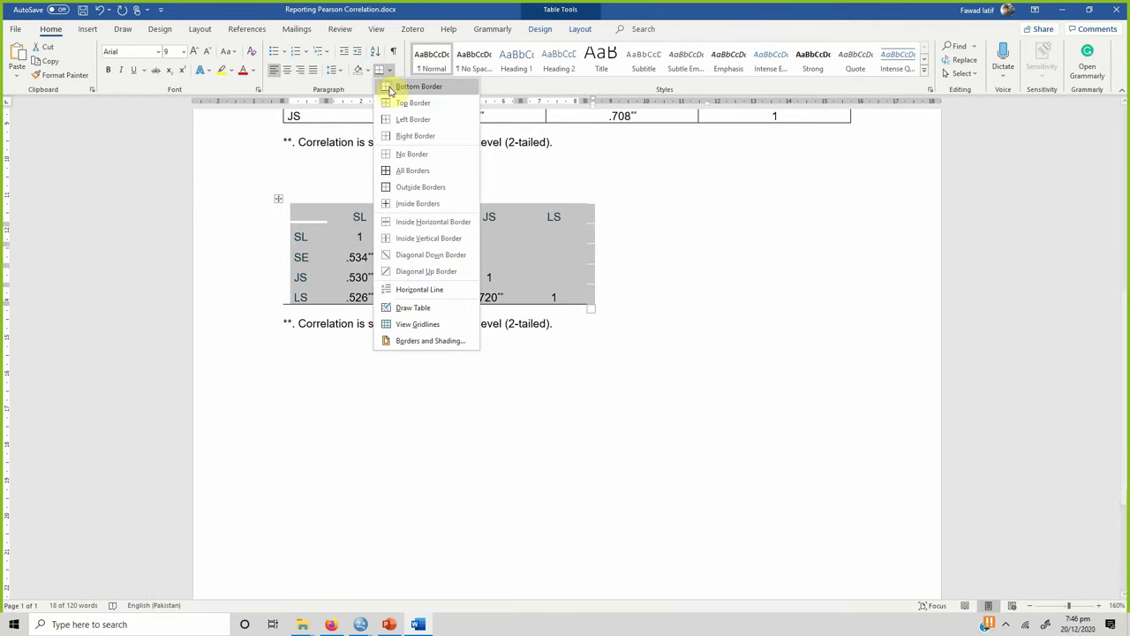
click(394, 103)
- Add a bottom border beneath the header row of the new correlation table
click(318, 214)
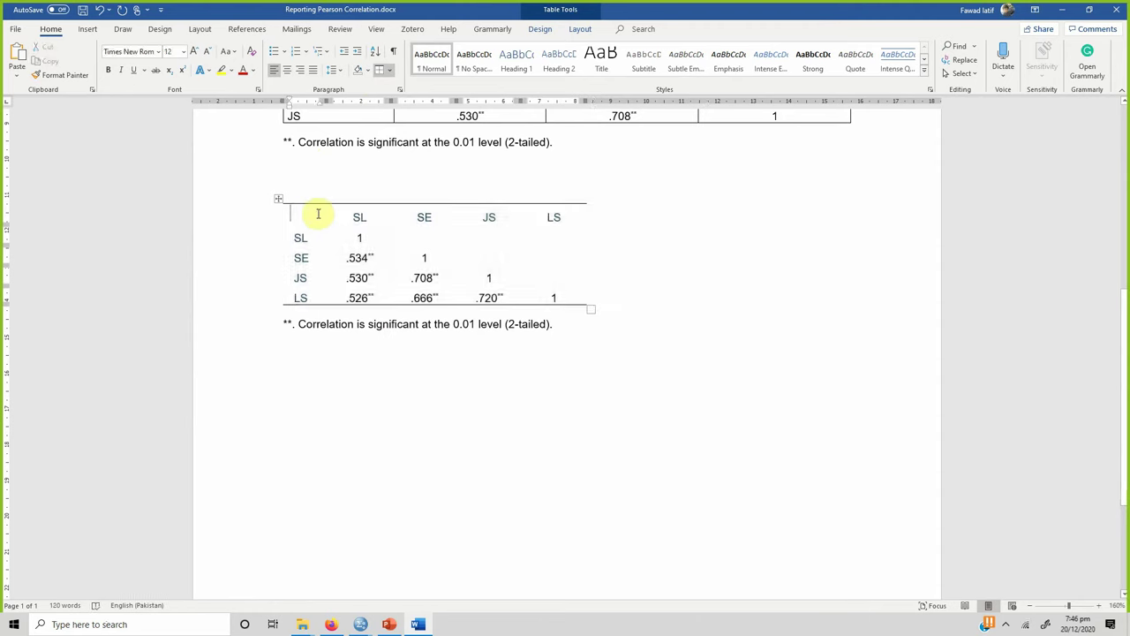
key(shift+Right)
key(shift+Right)
key(shift+Right)
key(shift+Right)
key(shift+Right)
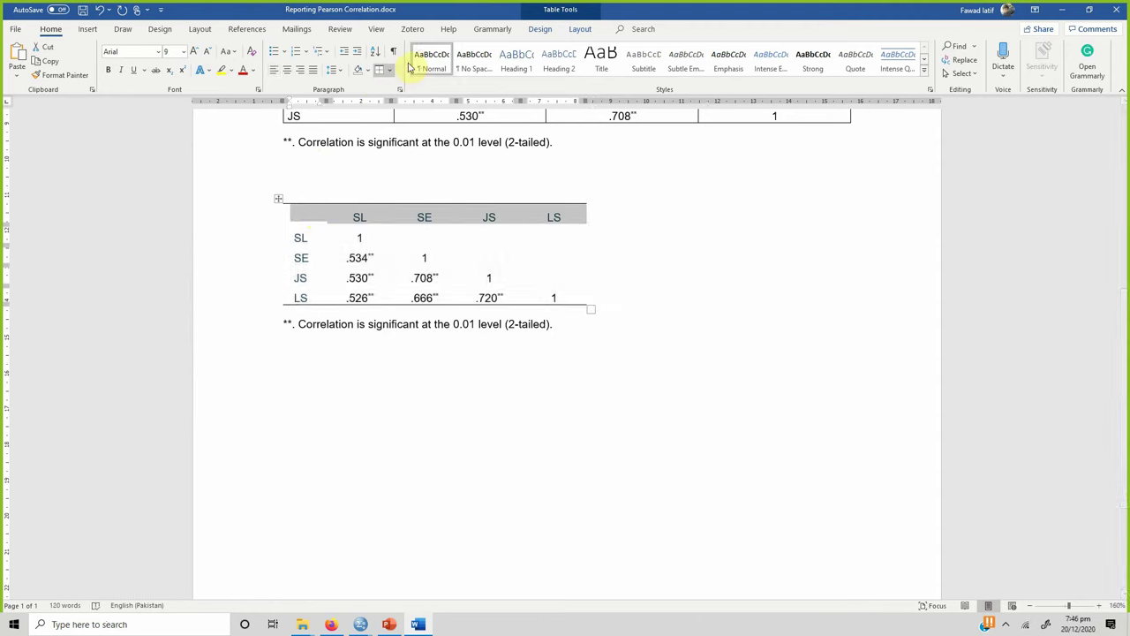
click(390, 70)
click(403, 89)
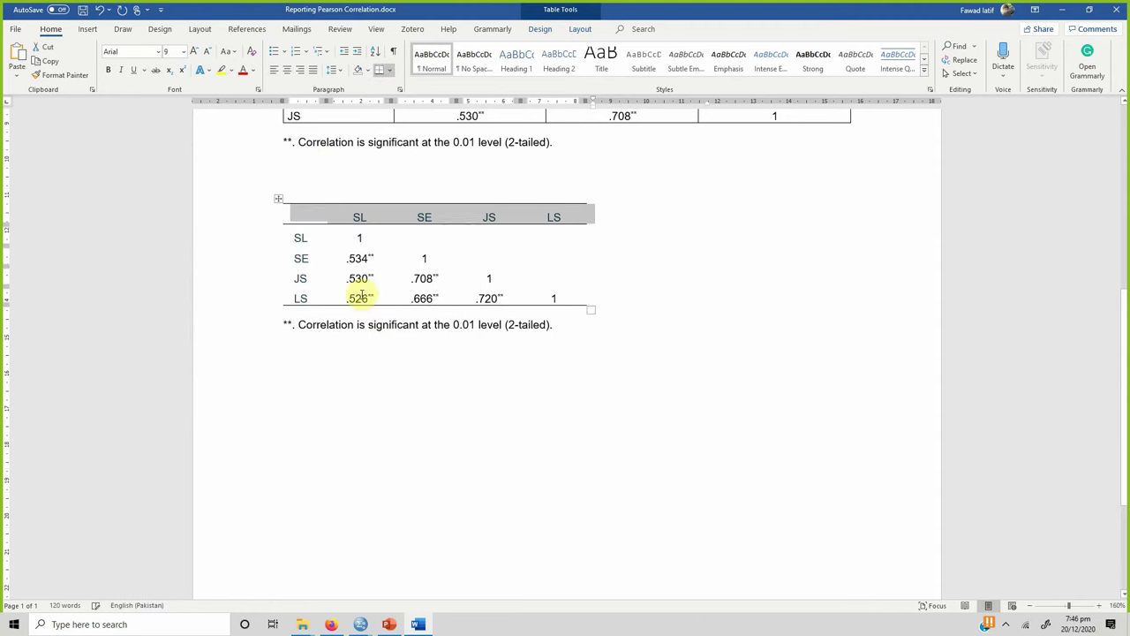
- Review the hypothesis, the reporting paragraph and Table 1 alongside the newly formatted correlation table
click(354, 362)
scroll(457, 300, up, 2)
click(362, 274)
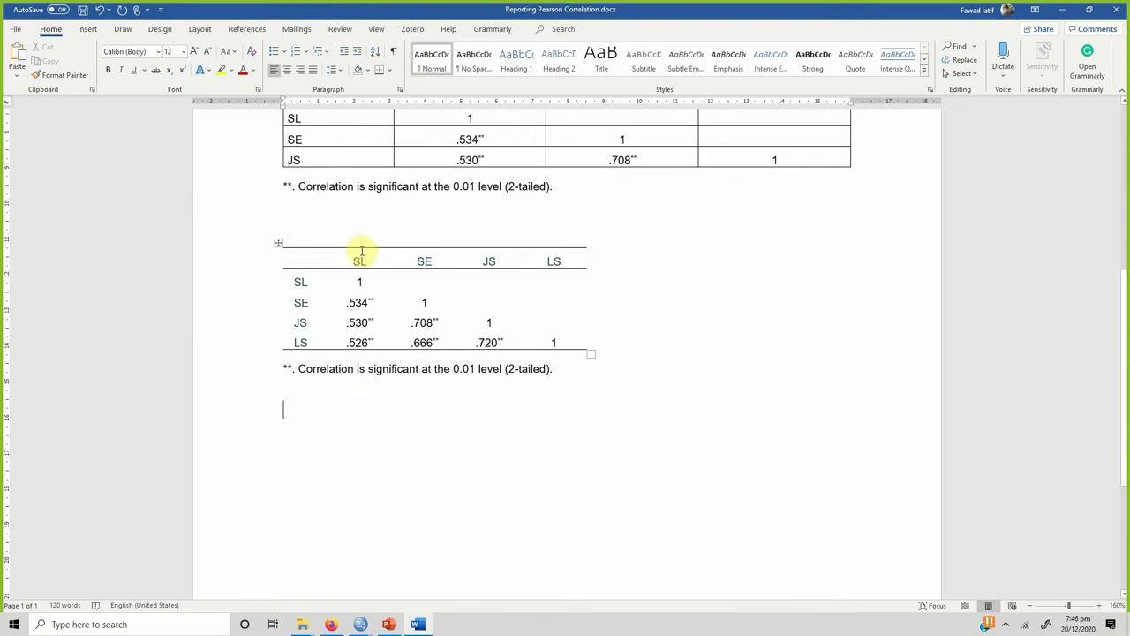
scroll(540, 300, up, 4)
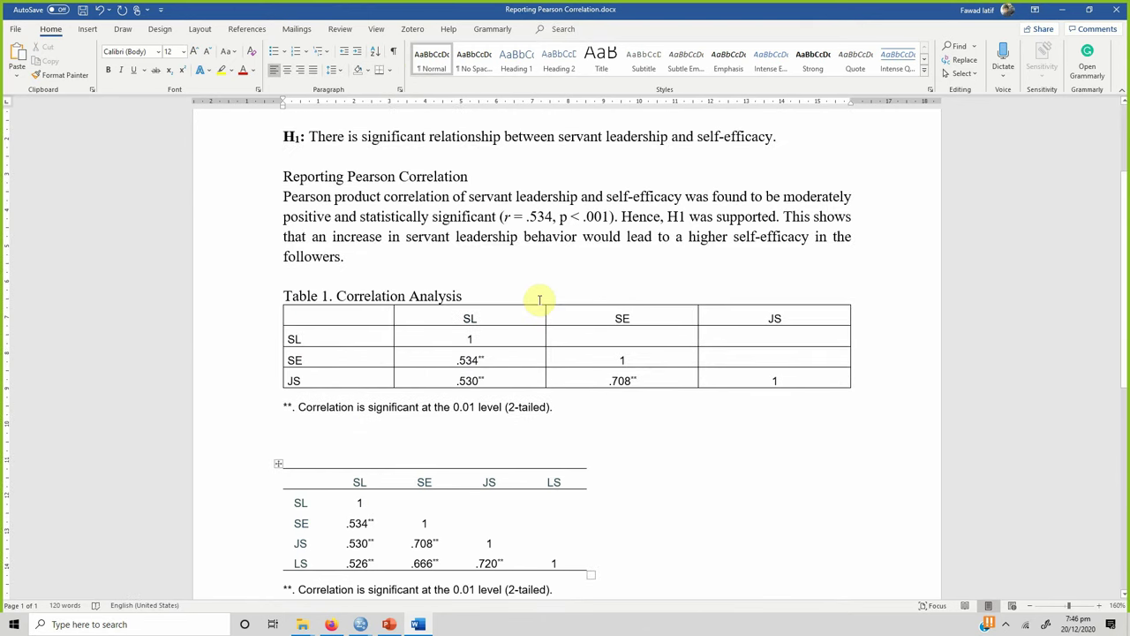
scroll(539, 300, down, 2)
scroll(535, 298, up, 5)
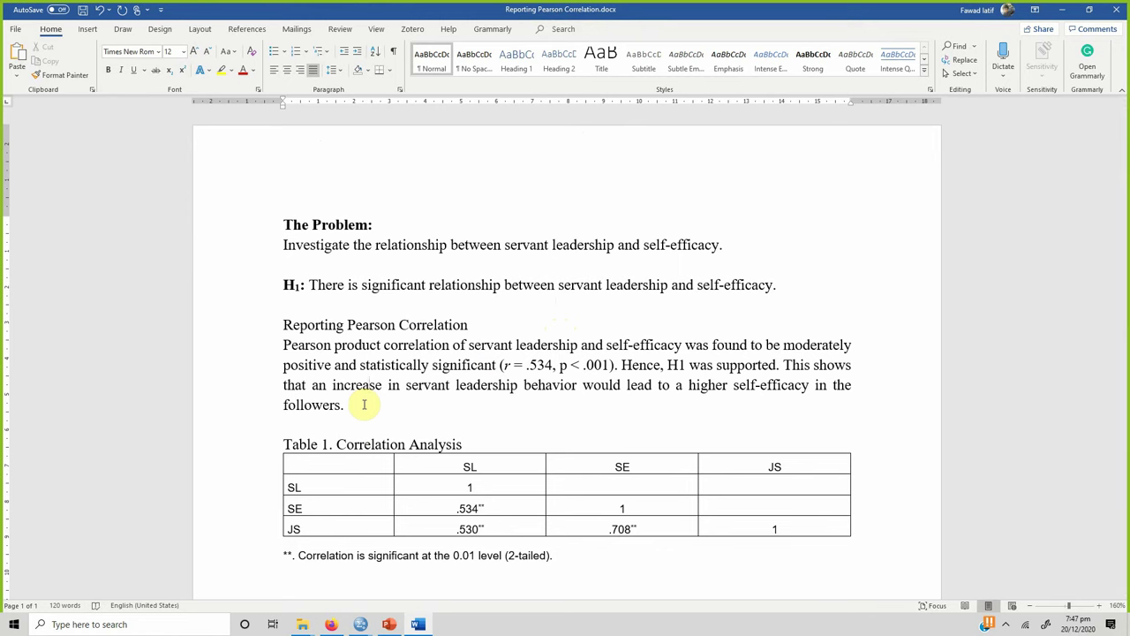
scroll(364, 404, down, 3)
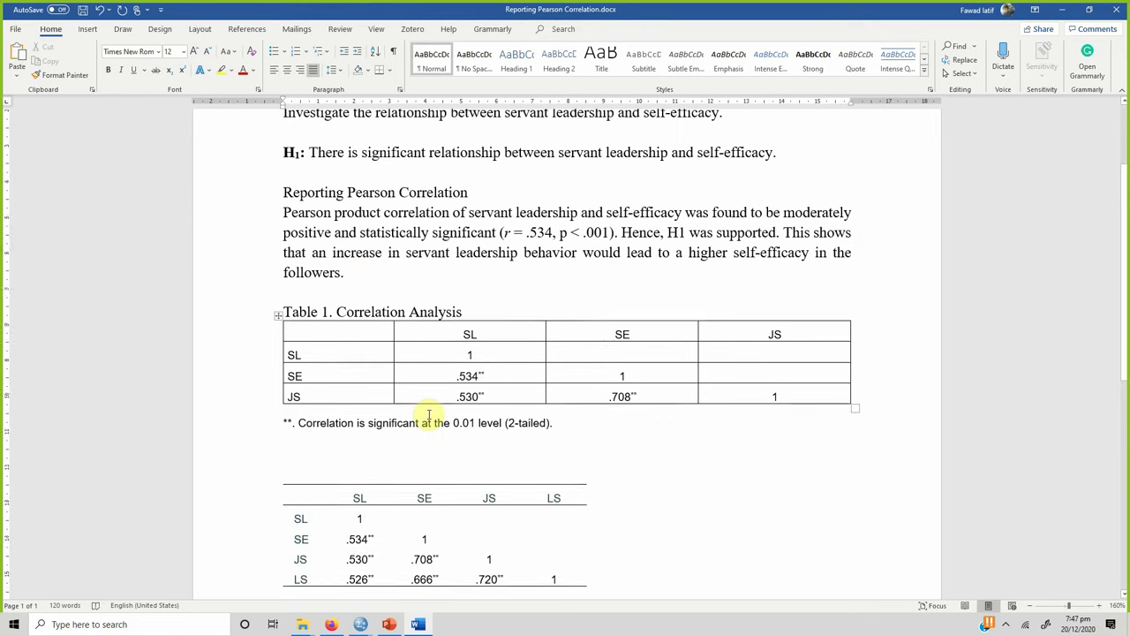
scroll(428, 414, down, 2)
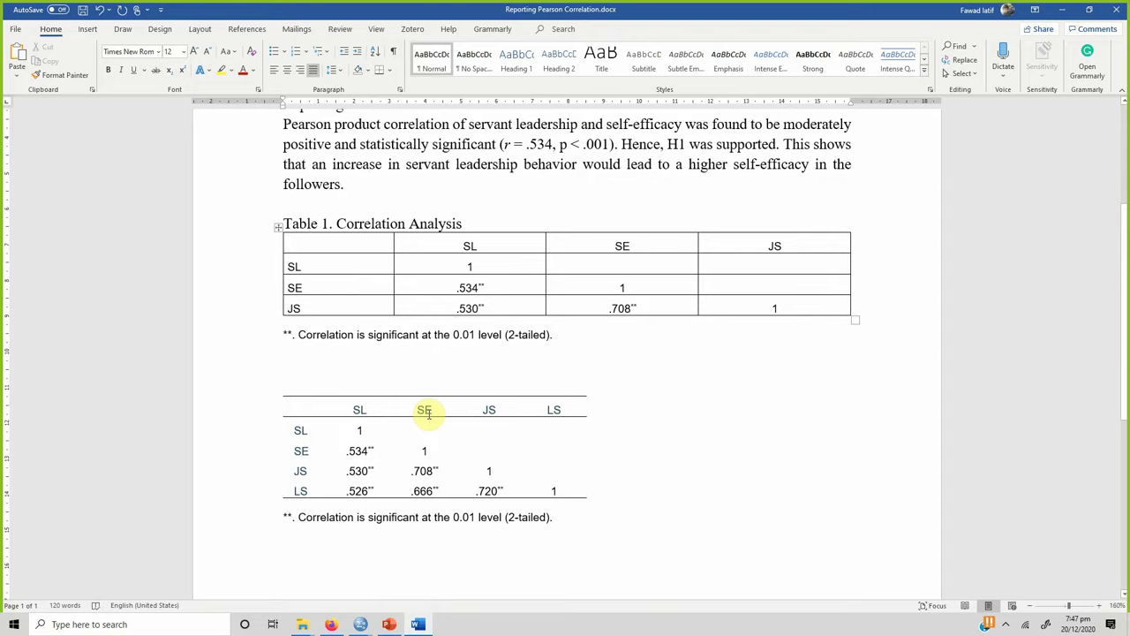